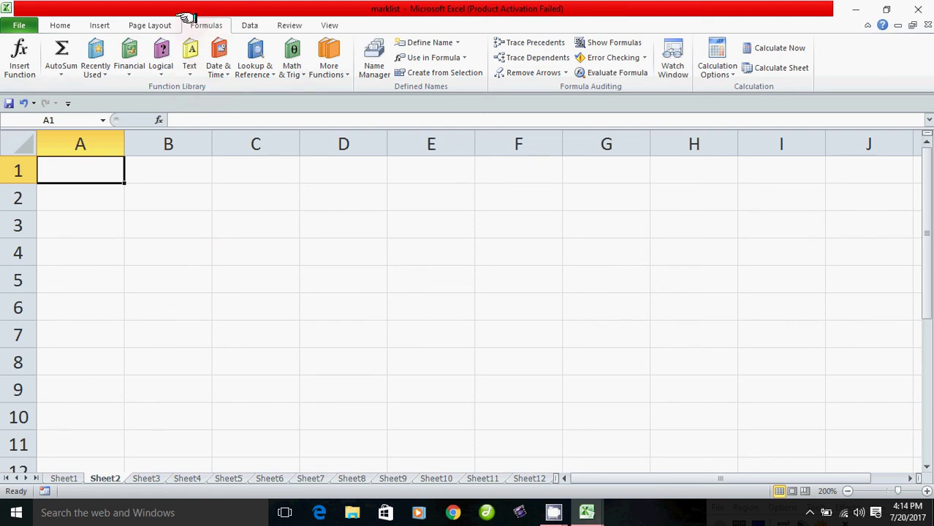
- Look over the calculation mode options without changing them
left_click(712, 68)
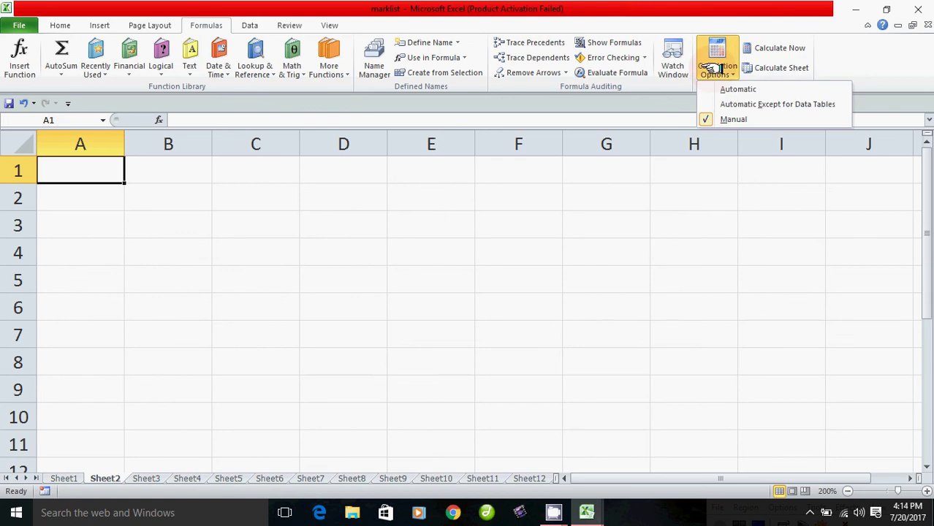
left_click(783, 119)
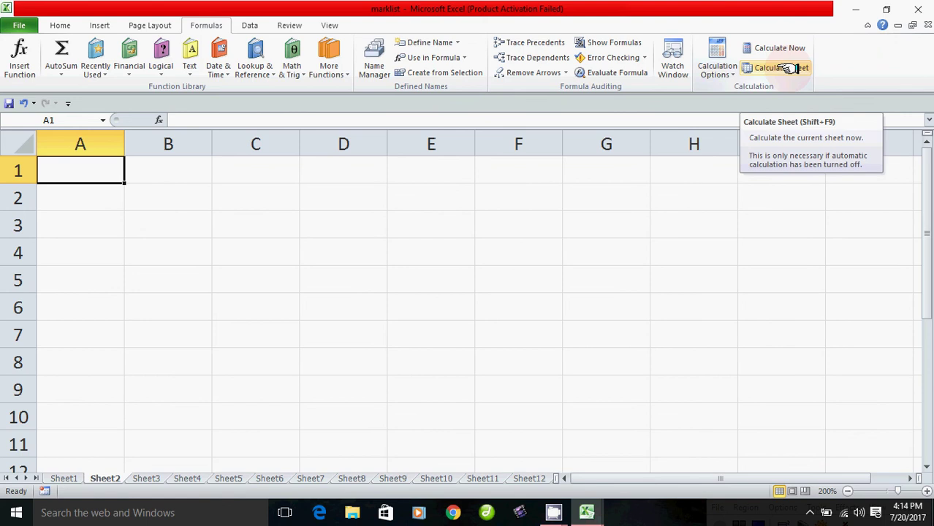
left_click(288, 236)
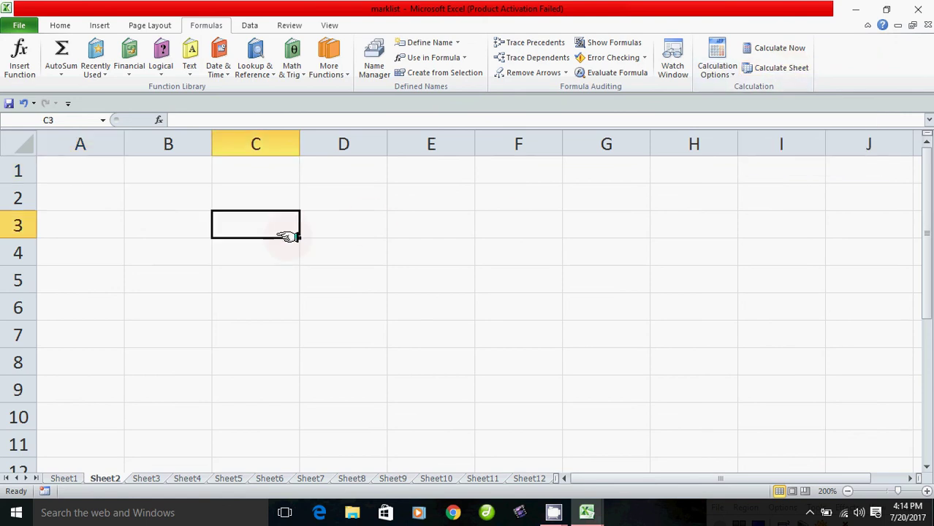
- Enter 100, 200, 300 and 400 across A3:D3 and start a SUM formula in E3
left_click(87, 229)
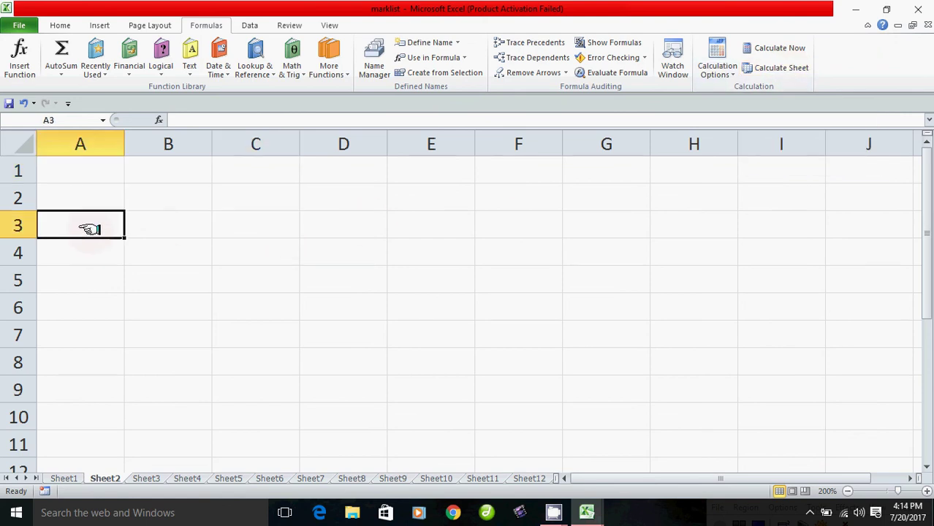
type("100")
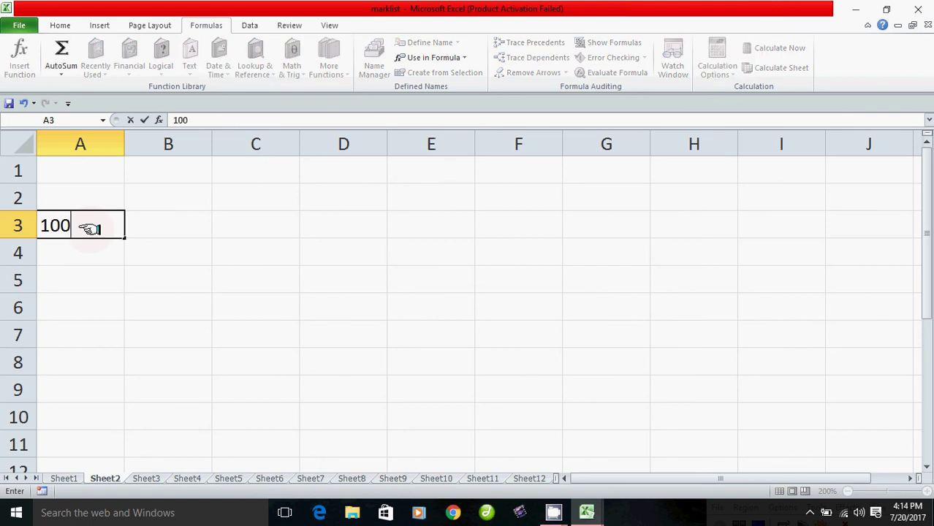
key("Tab")
type("200")
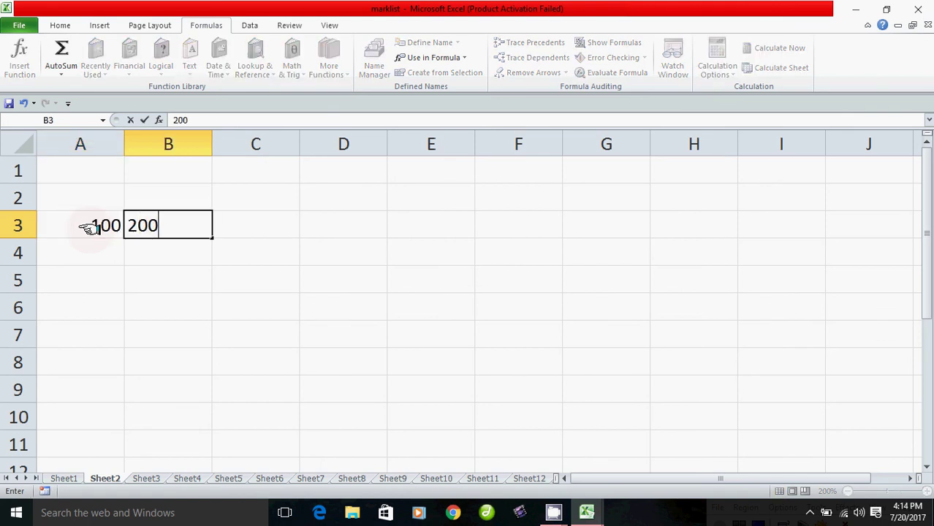
key("Tab")
type("300")
key("Tab")
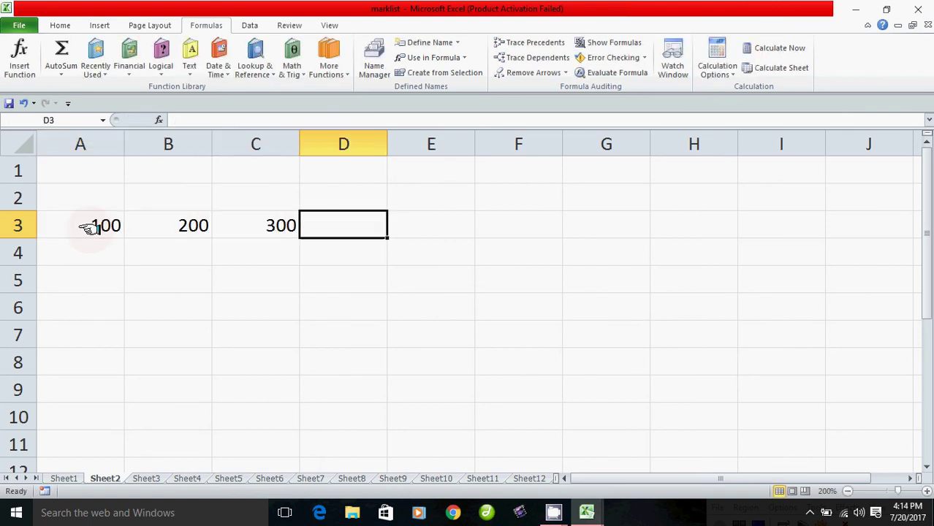
type("400")
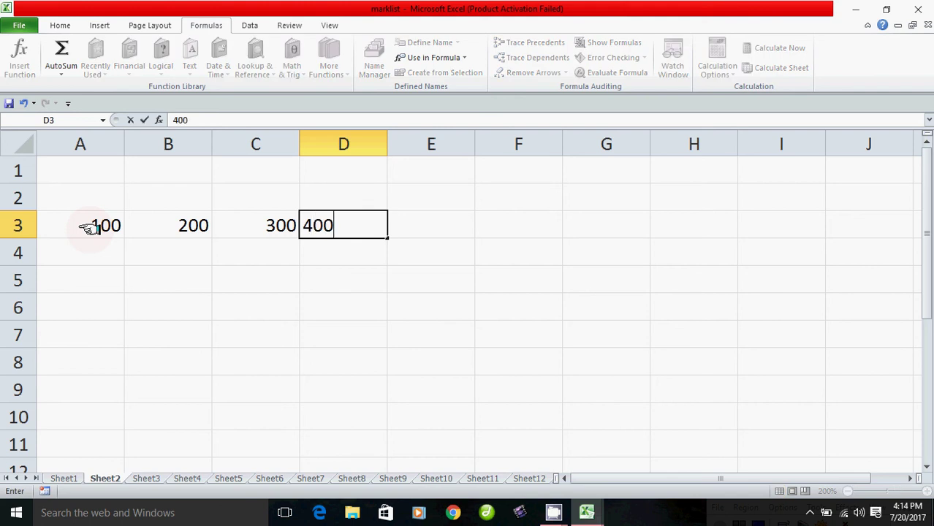
key("Tab")
type("=")
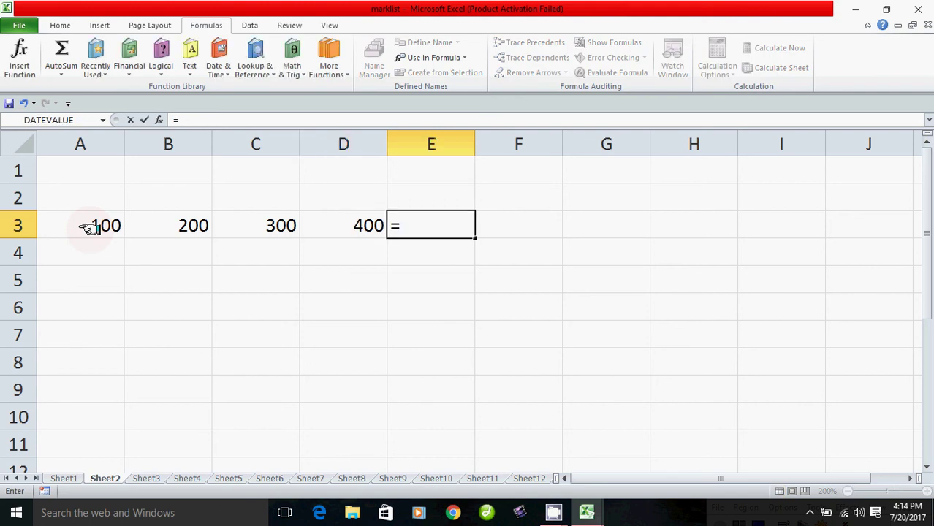
type("sum")
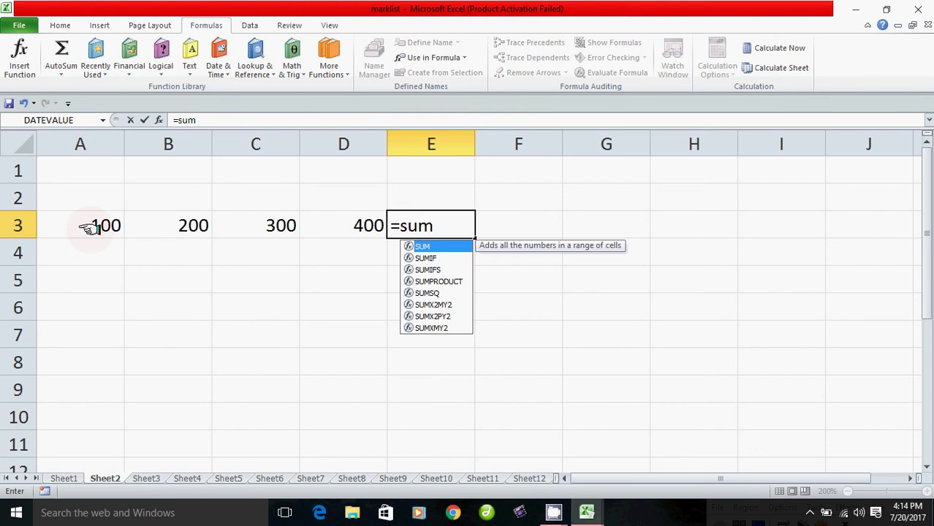
type("(")
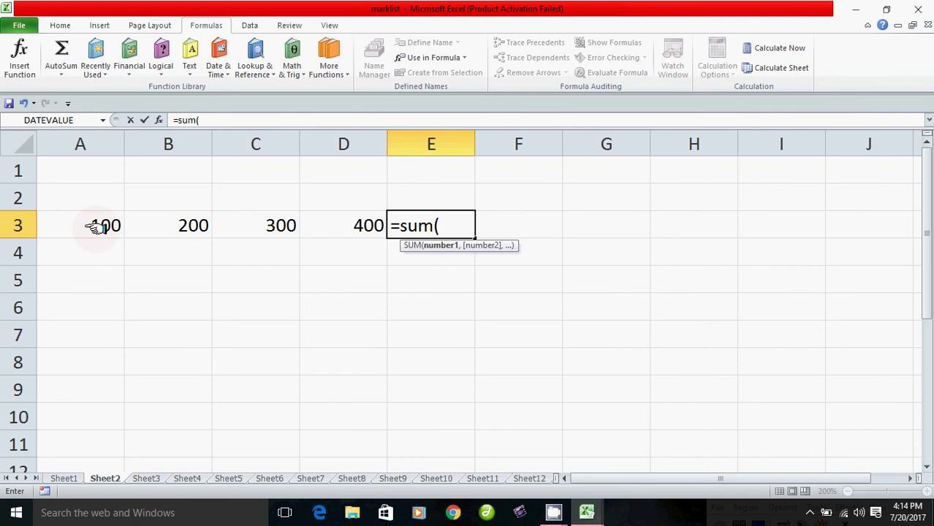
- Complete =SUM(A3:D3) in E3 so it totals row 3 to 1000
left_click(96, 228)
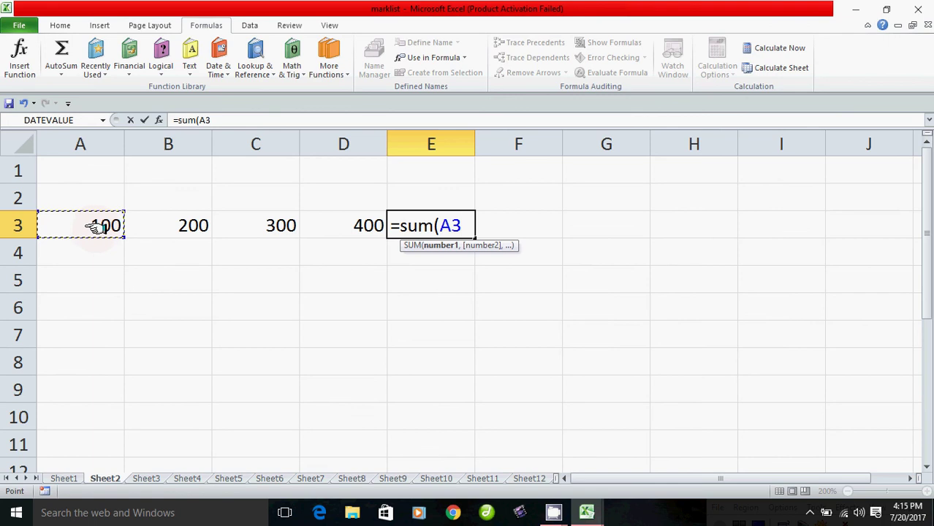
key("F8")
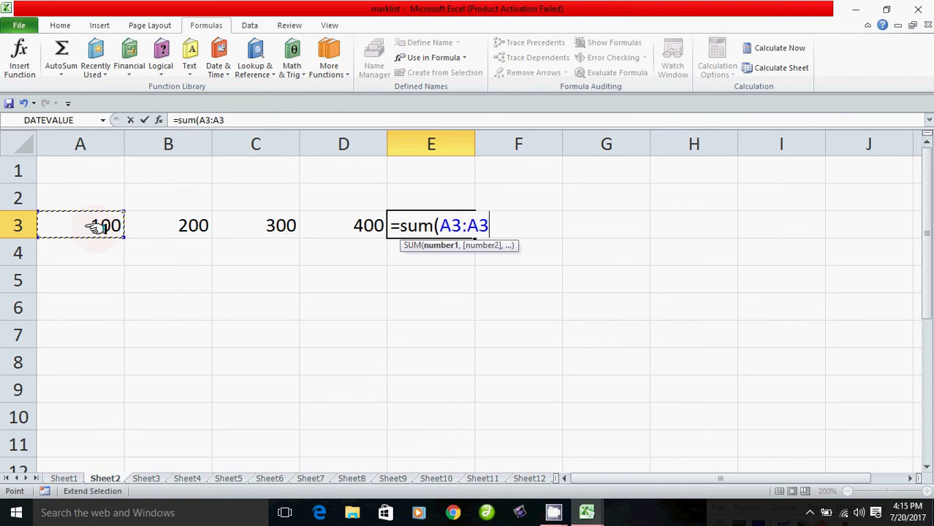
left_click(365, 227)
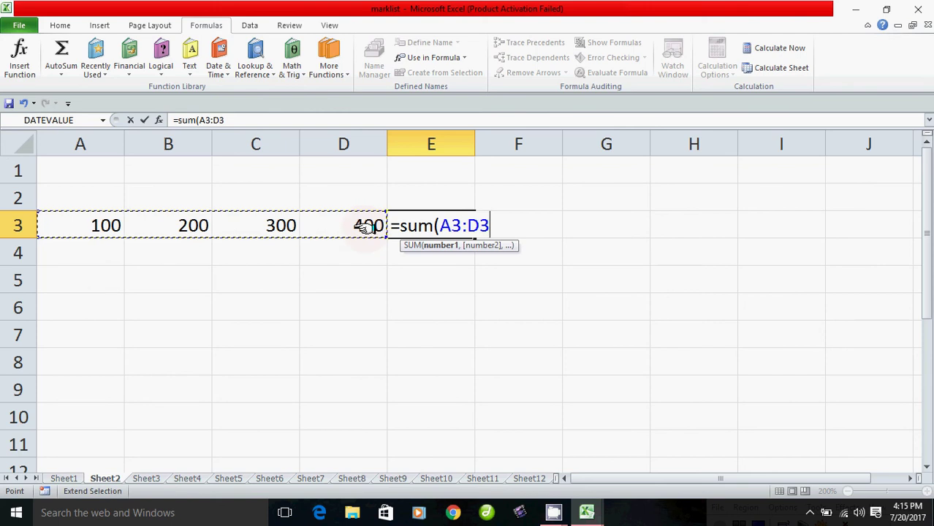
type(")")
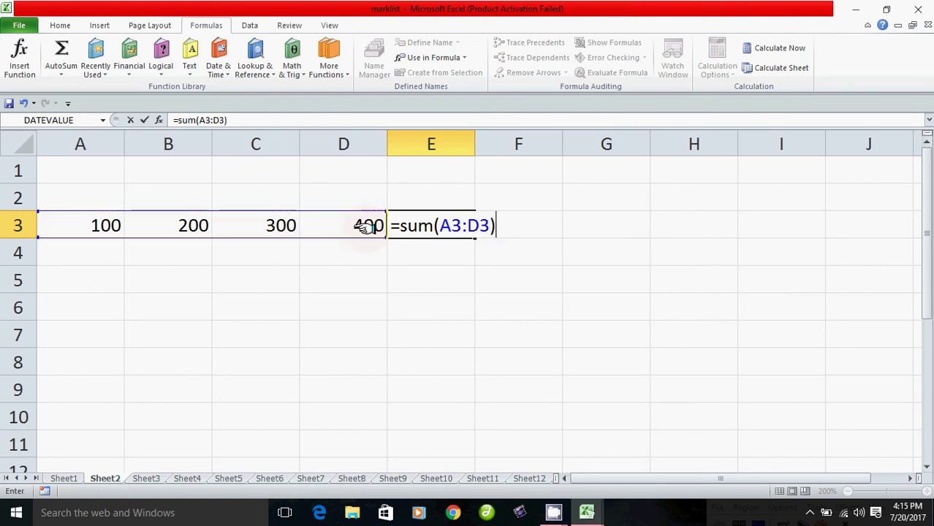
key("Return")
left_click(460, 225)
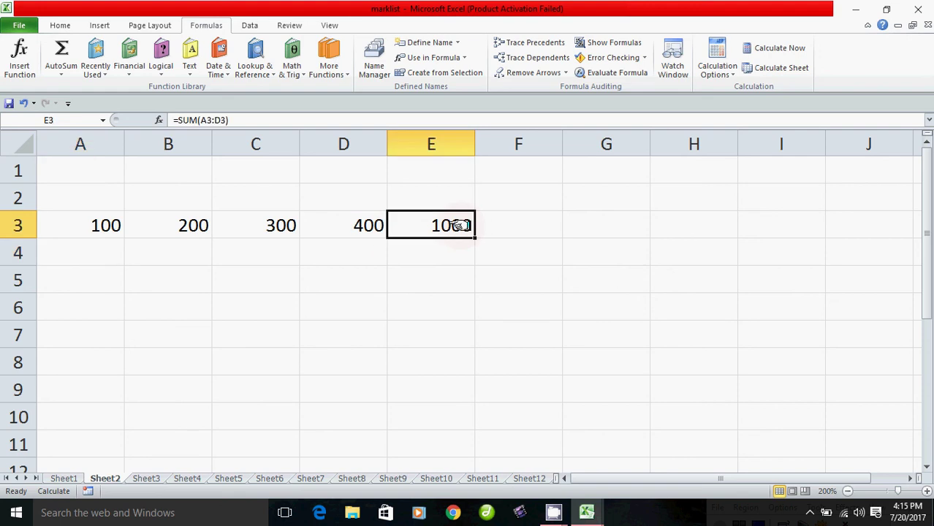
- Switch the workbook's calculation from Manual to Automatic
left_click(720, 69)
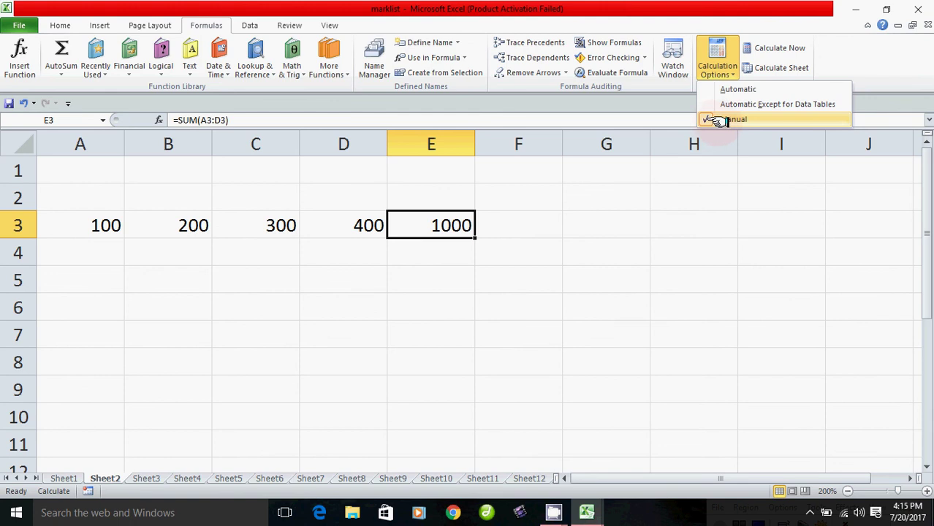
left_click(736, 89)
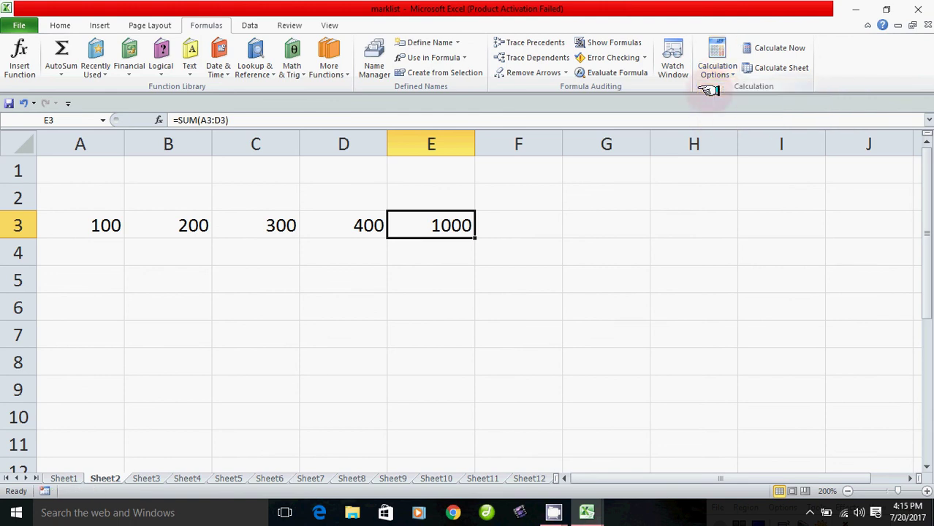
left_click(717, 68)
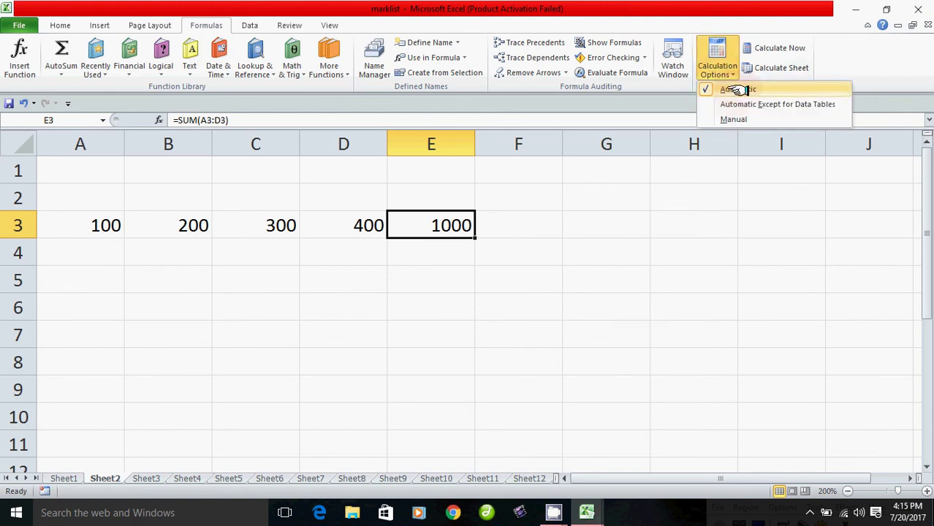
left_click(468, 351)
- Review the row 3 values and the E3 total, leaving calculation options unchanged
left_click(198, 225)
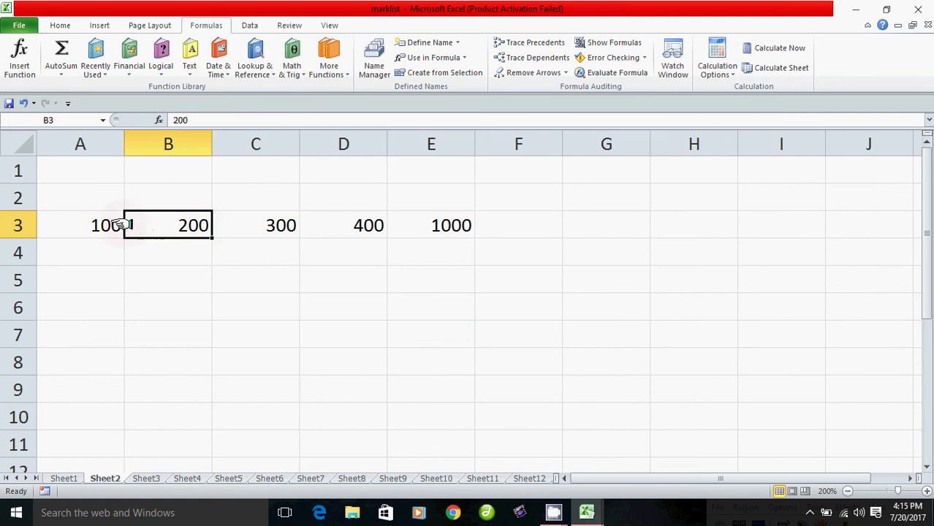
left_click(108, 225)
left_click(278, 223)
left_click(346, 224)
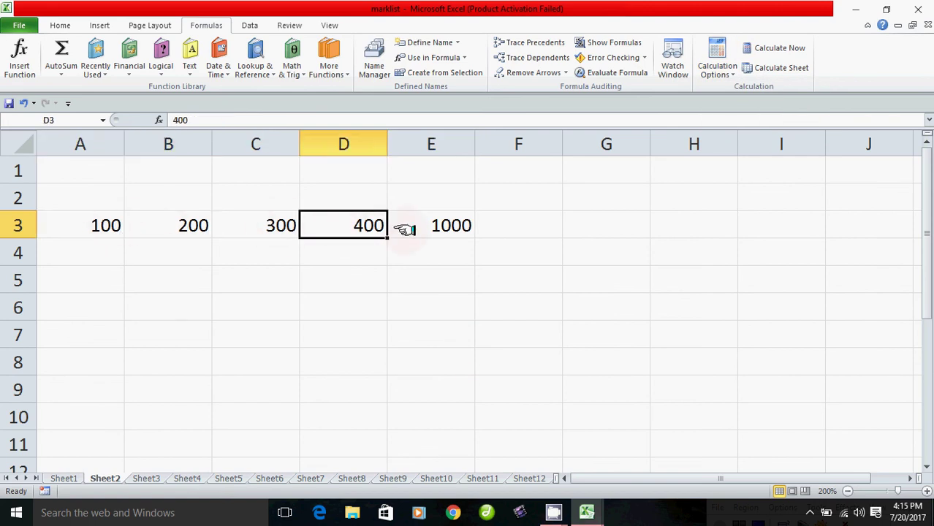
left_click(431, 227)
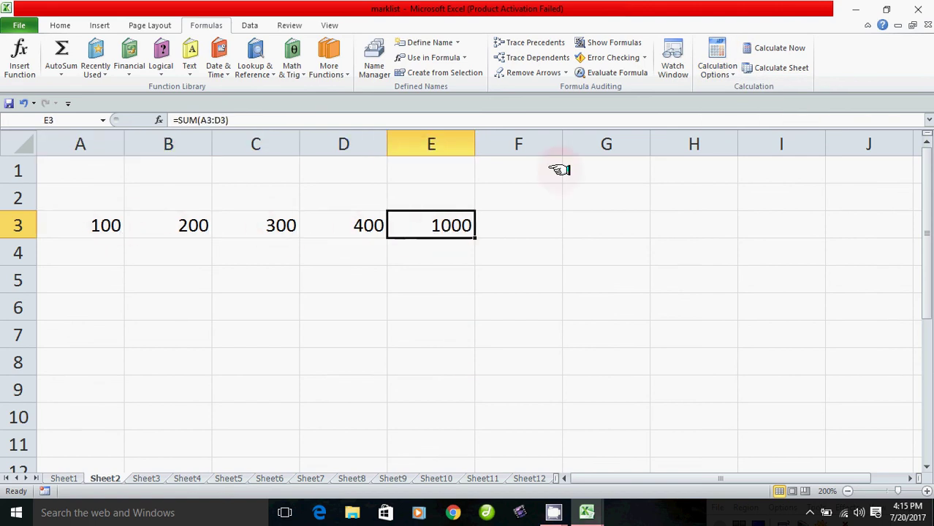
left_click(717, 69)
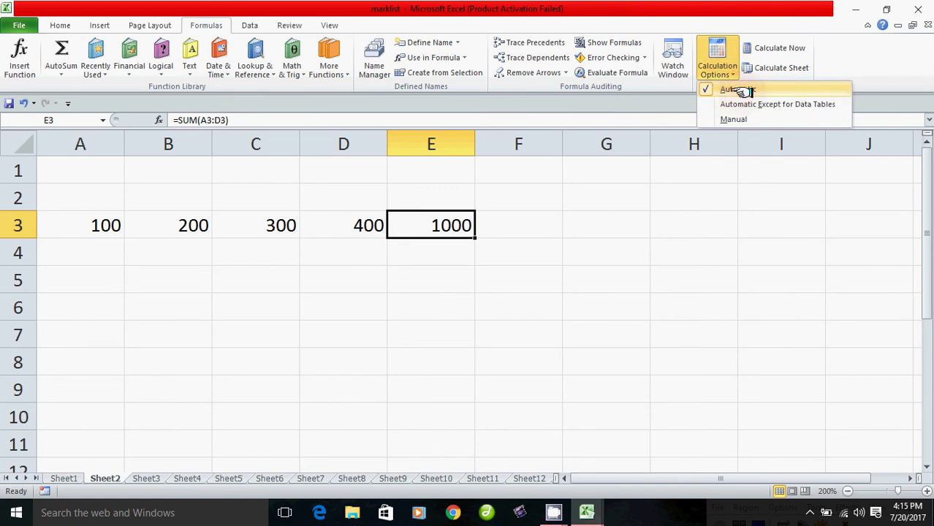
left_click(450, 310)
- Delete the SUM formula from E3, keeping the values in A3:D3
left_click(98, 223)
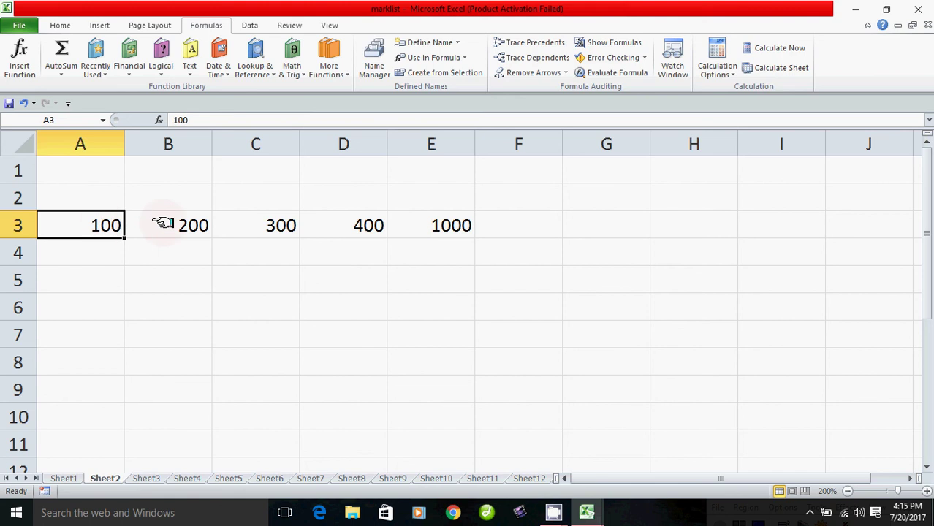
left_click(165, 223)
left_click(233, 227)
left_click(323, 223)
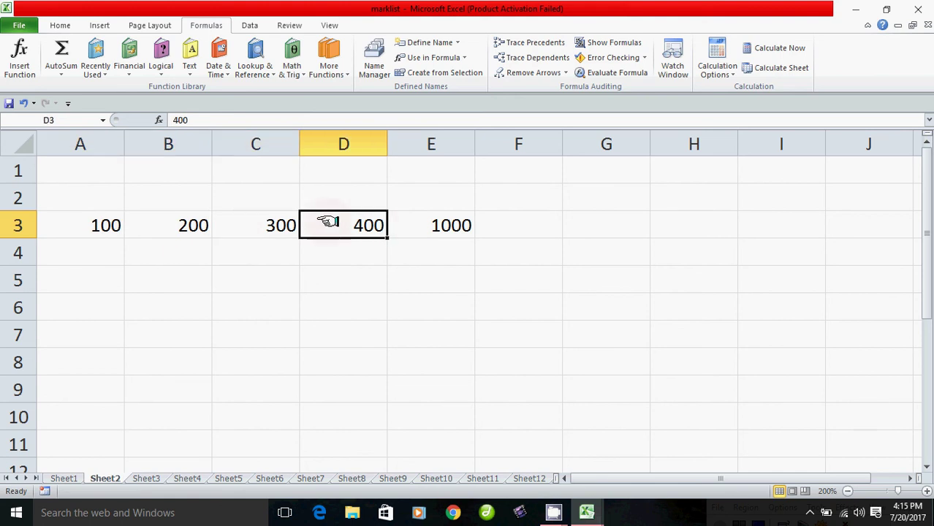
left_click(439, 225)
key("Delete")
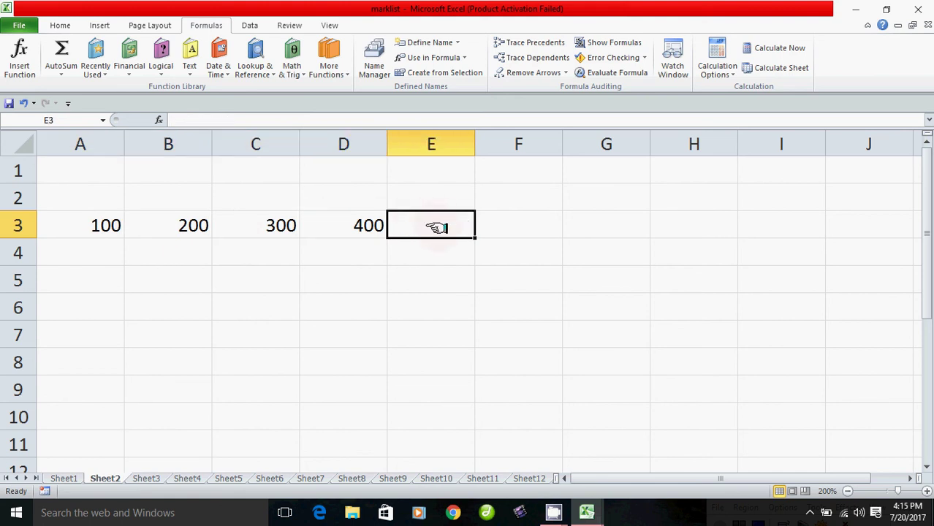
- Type =SUM(A3:D3) into E3 so it shows the 1000 total again
type("=")
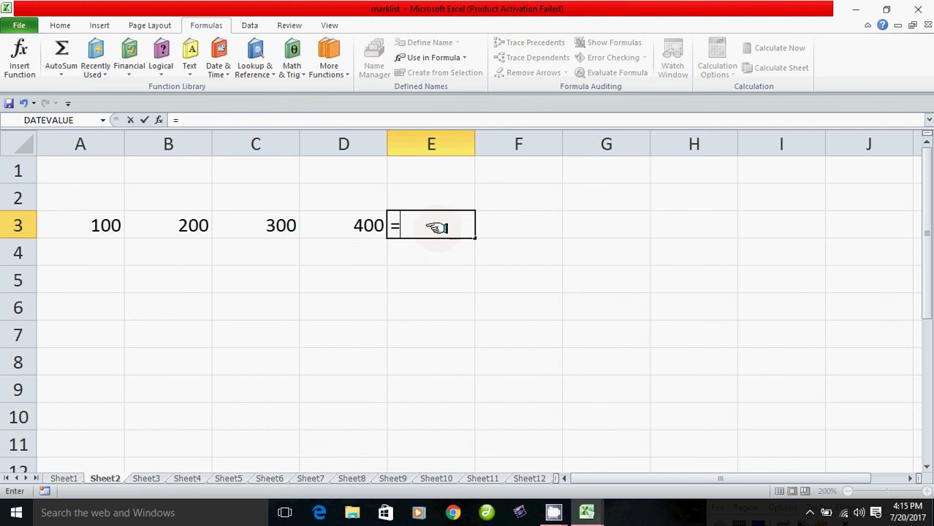
type("sum(")
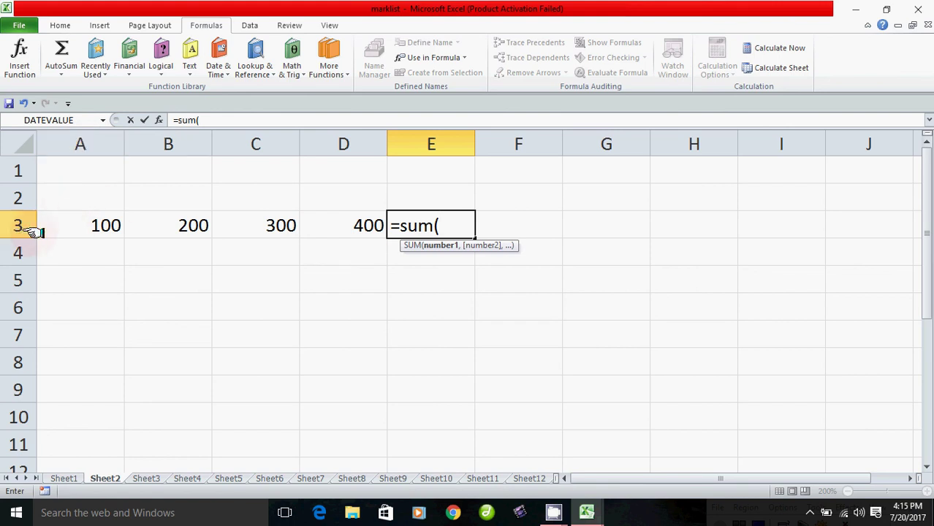
type("a")
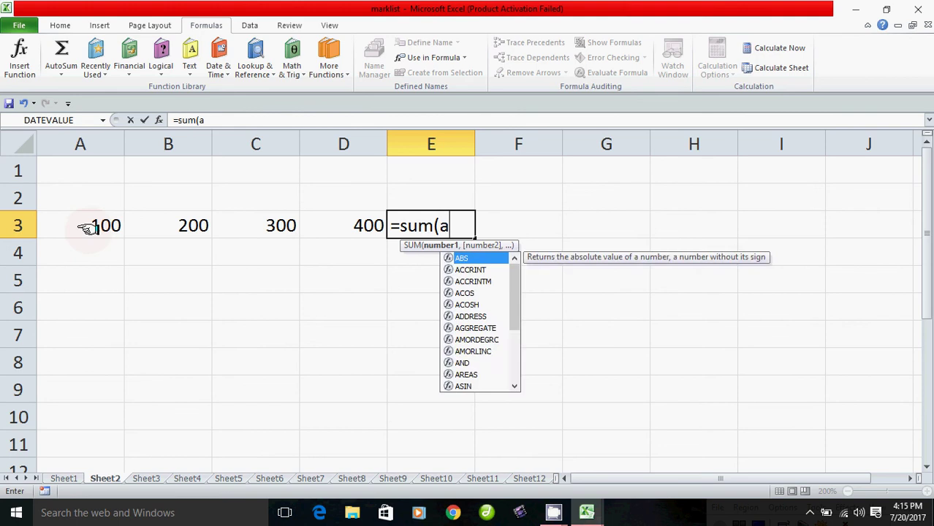
type("3:")
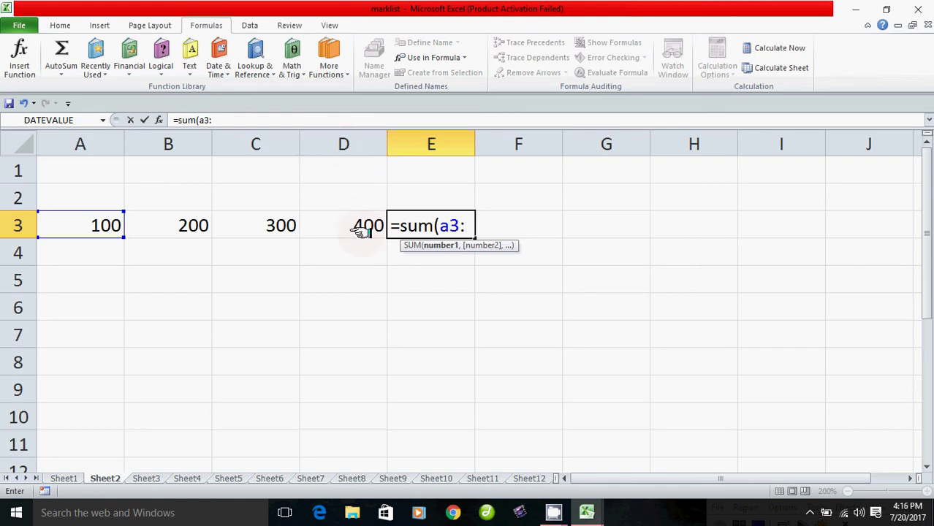
type("d")
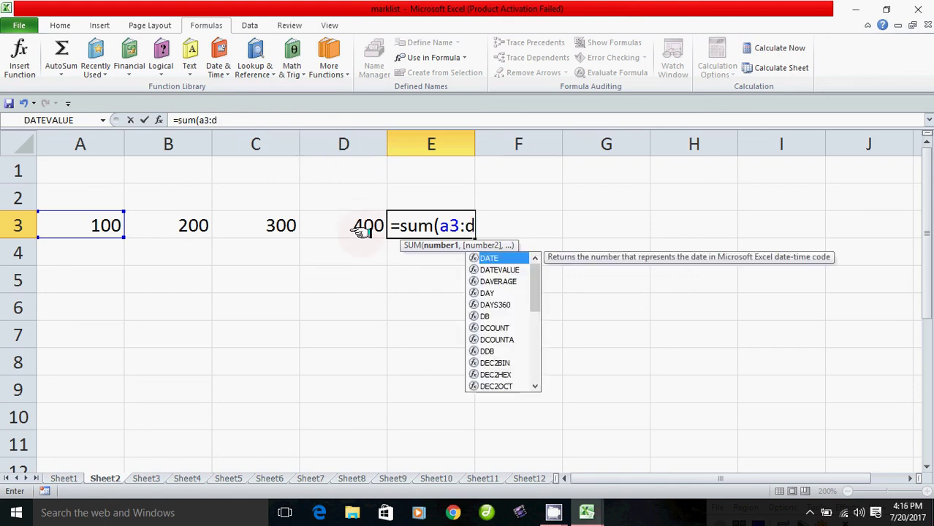
type("3")
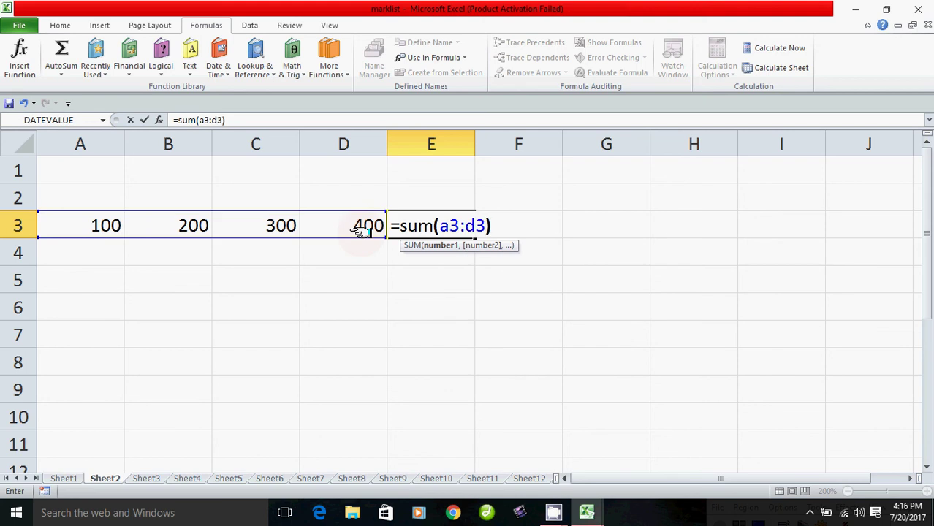
key("Return")
left_click(425, 226)
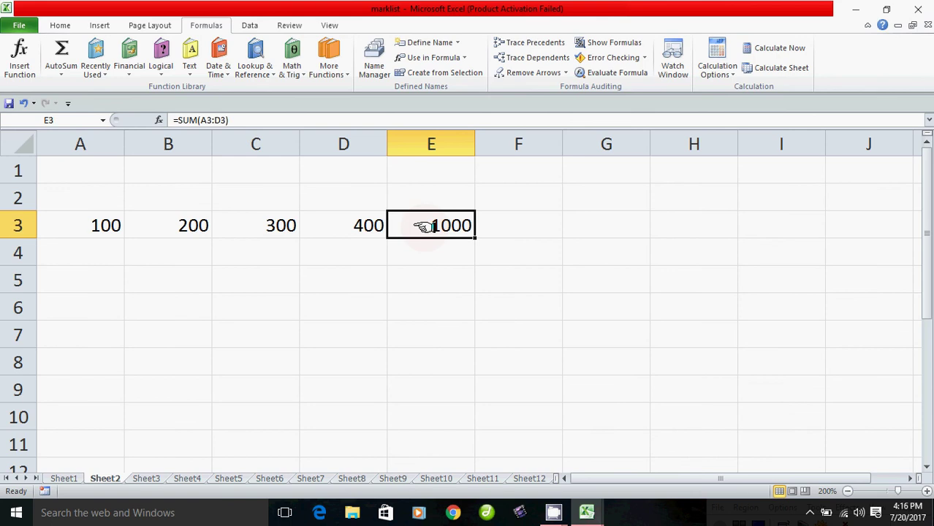
- Change B3 to 1000 under Automatic calculation so E3 updates to 1800
left_click(176, 228)
left_click(95, 229)
left_click(272, 231)
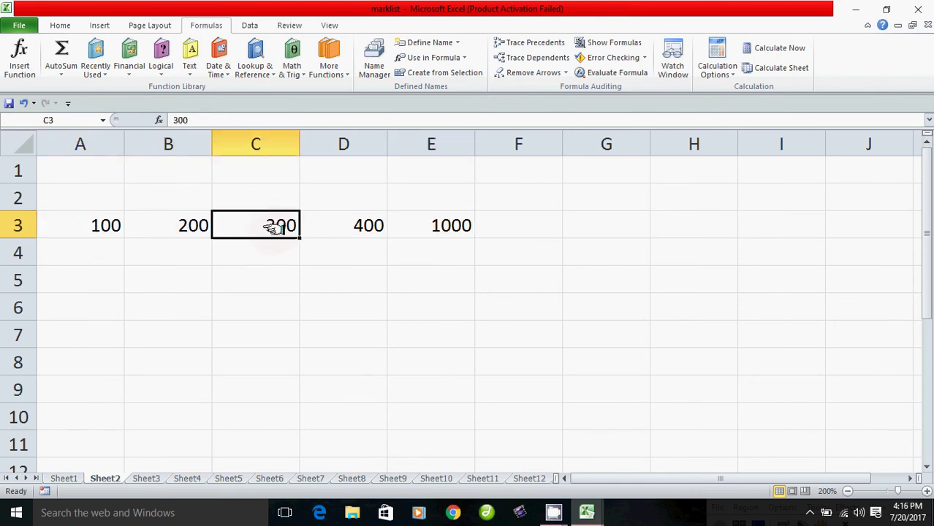
left_click(349, 231)
left_click(187, 225)
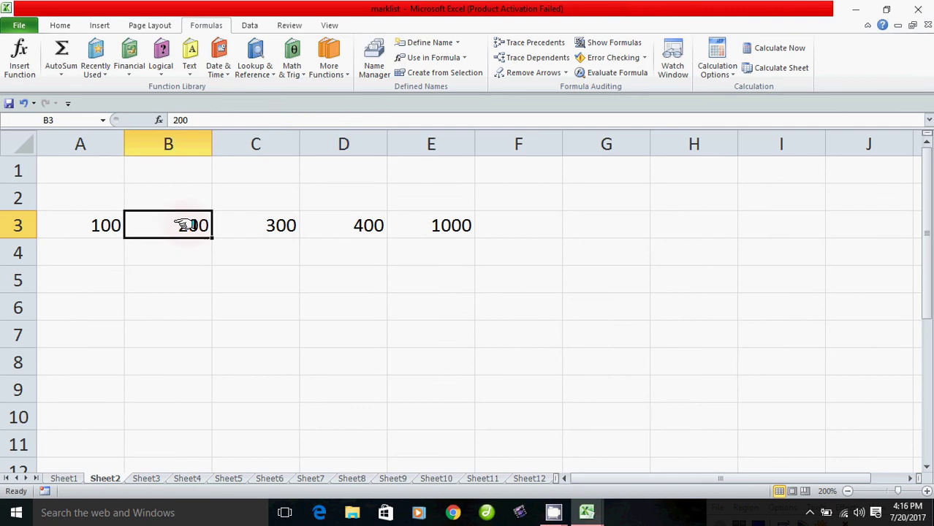
left_click(96, 227)
left_click(171, 231)
type("1000")
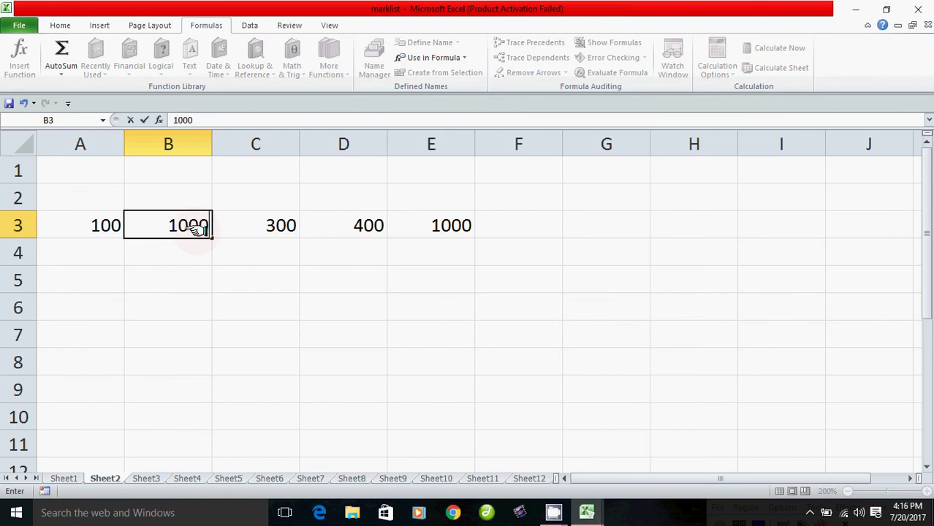
key("Return")
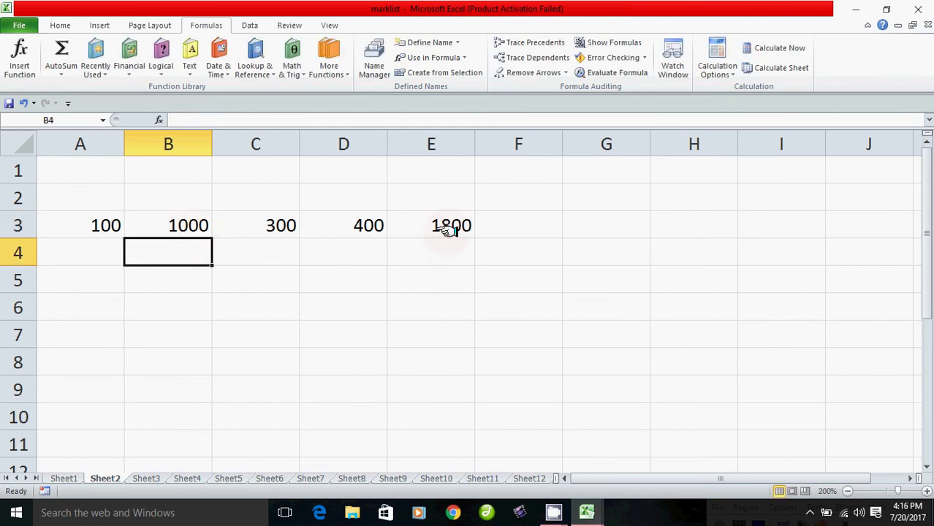
left_click(449, 229)
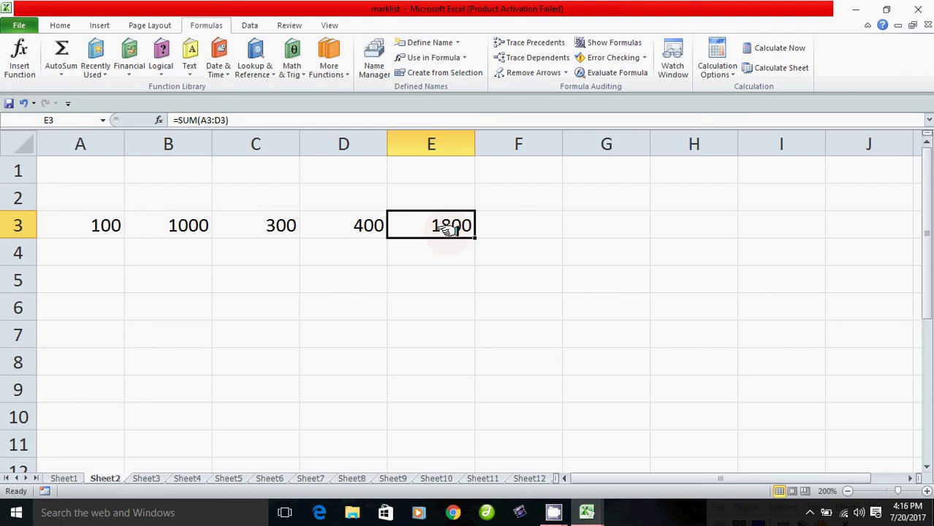
- Switch calculation to Manual and set B3 to 200, leaving E3 unchanged
left_click(715, 71)
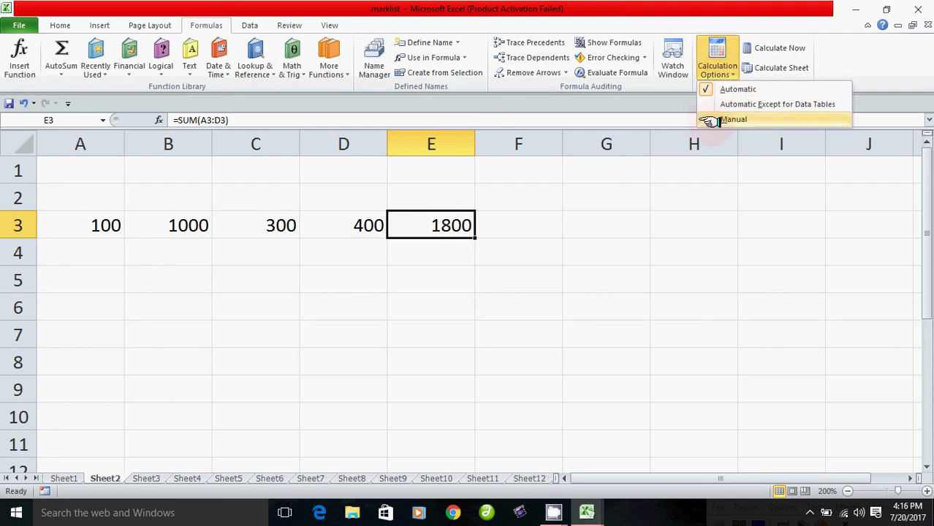
left_click(712, 119)
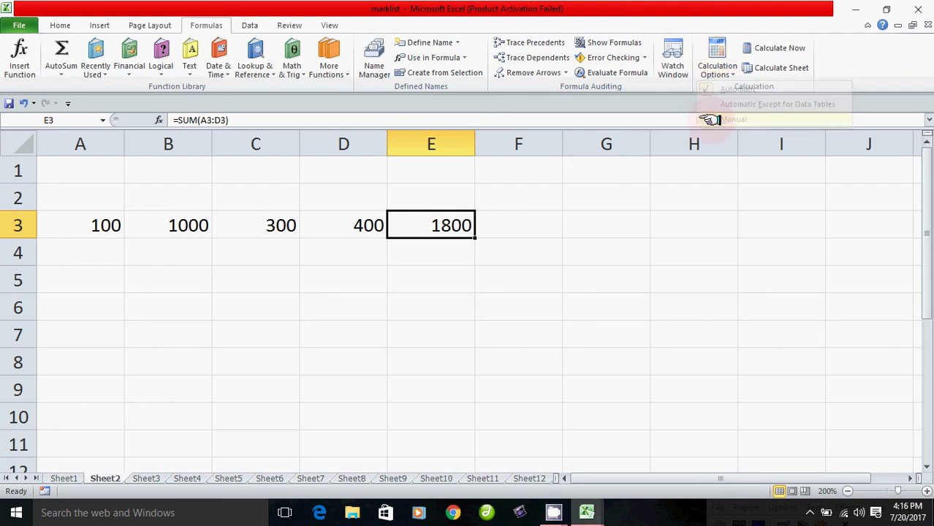
left_click(193, 231)
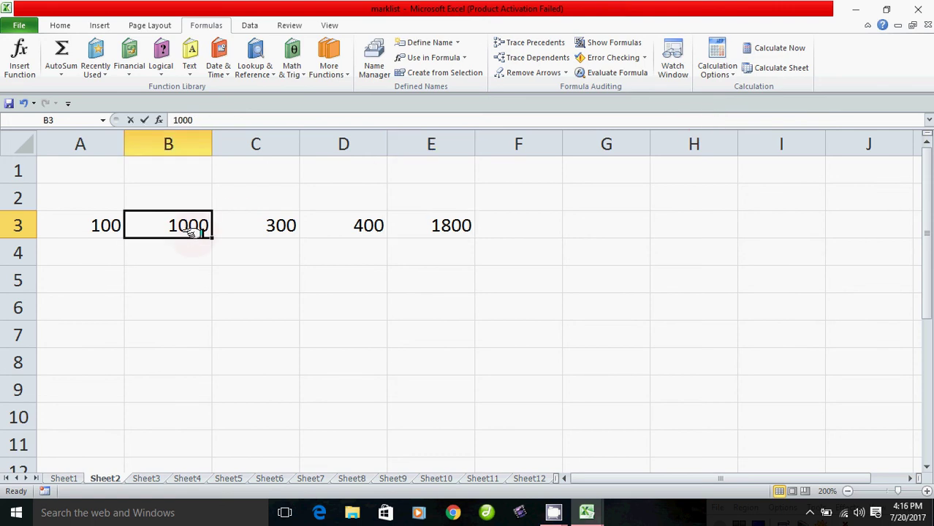
type("20")
key("Return")
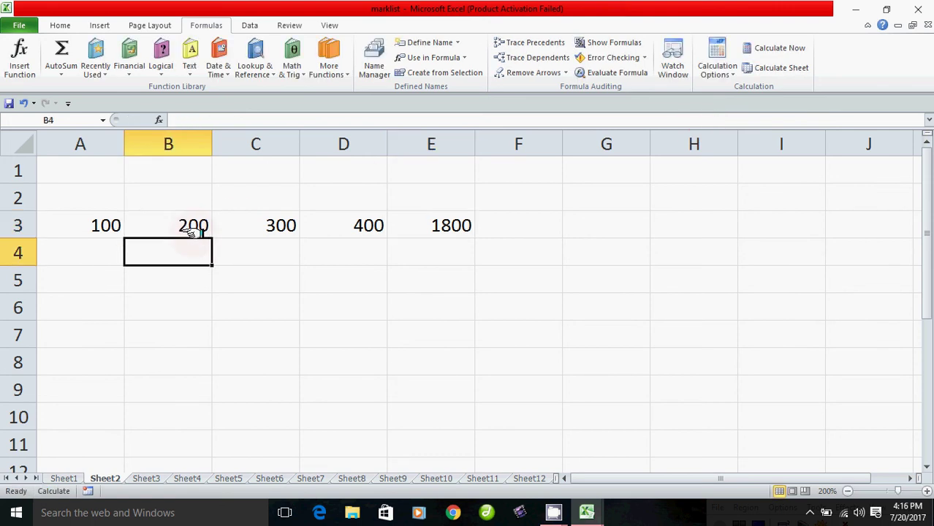
left_click(192, 230)
left_click(427, 225)
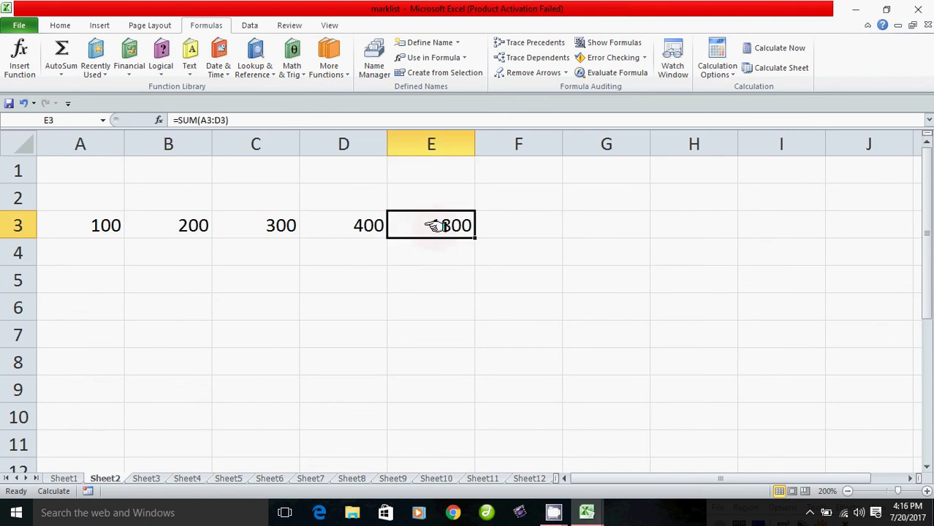
- Enter 450 in C3 and confirm E3 still shows the stale 1800
left_click(281, 230)
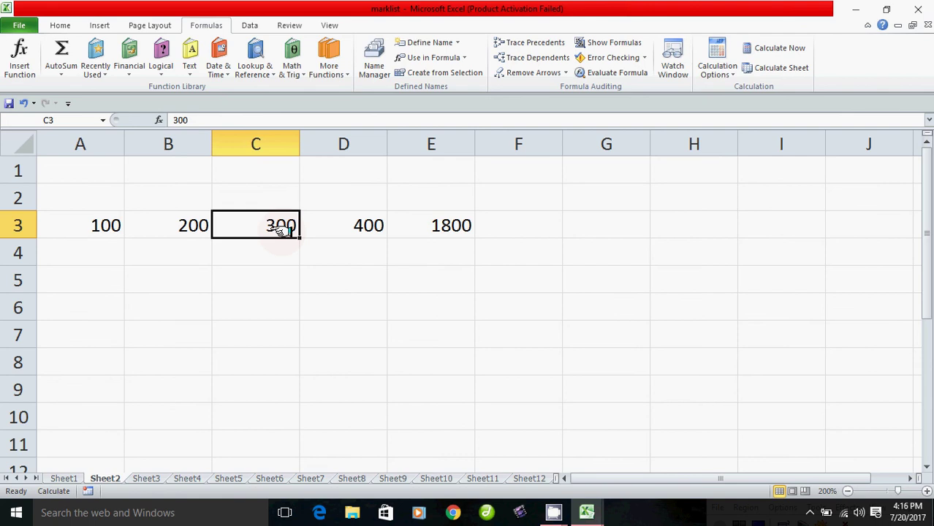
type("450")
key("Return")
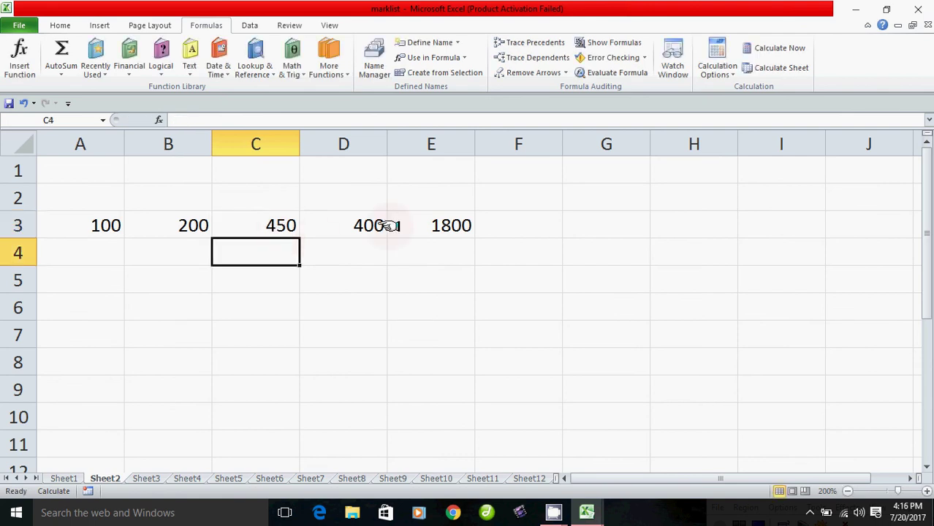
left_click(427, 229)
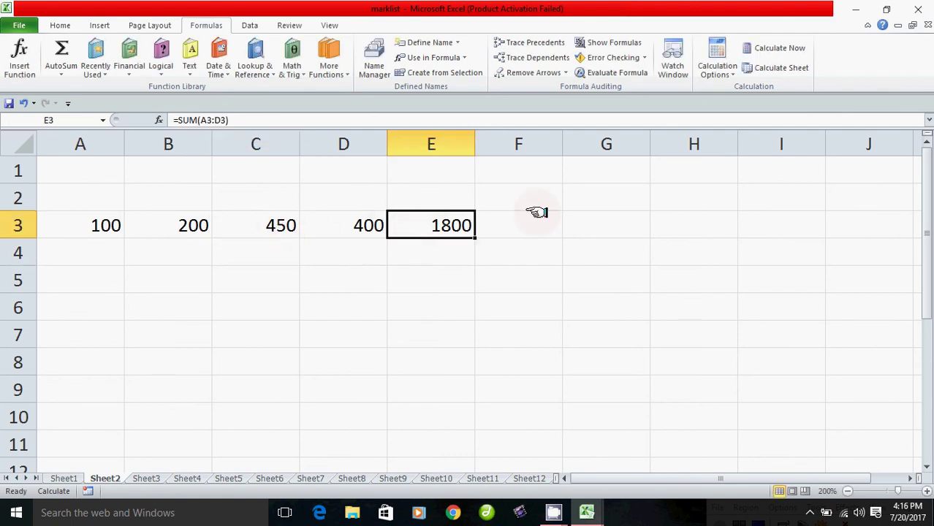
left_click(716, 67)
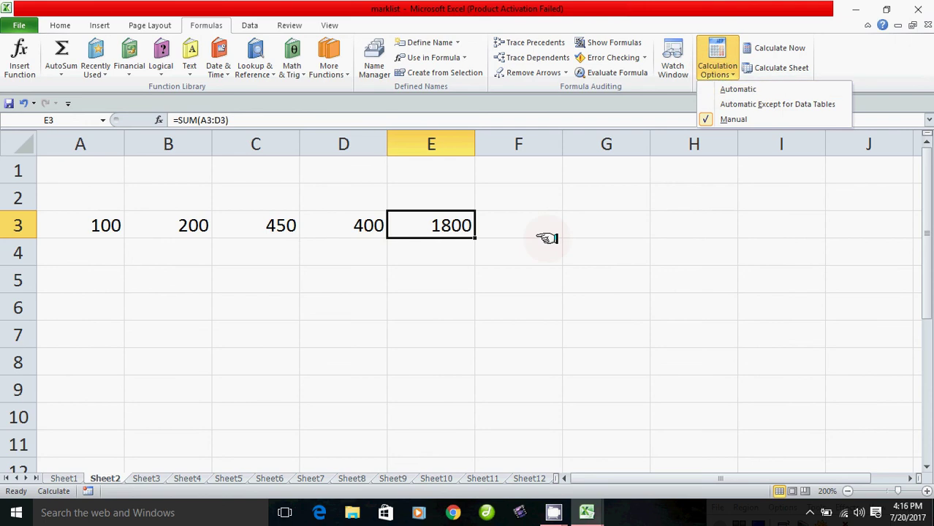
- Check the row 3 values against the stale E3 total
left_click(261, 227)
left_click(261, 226)
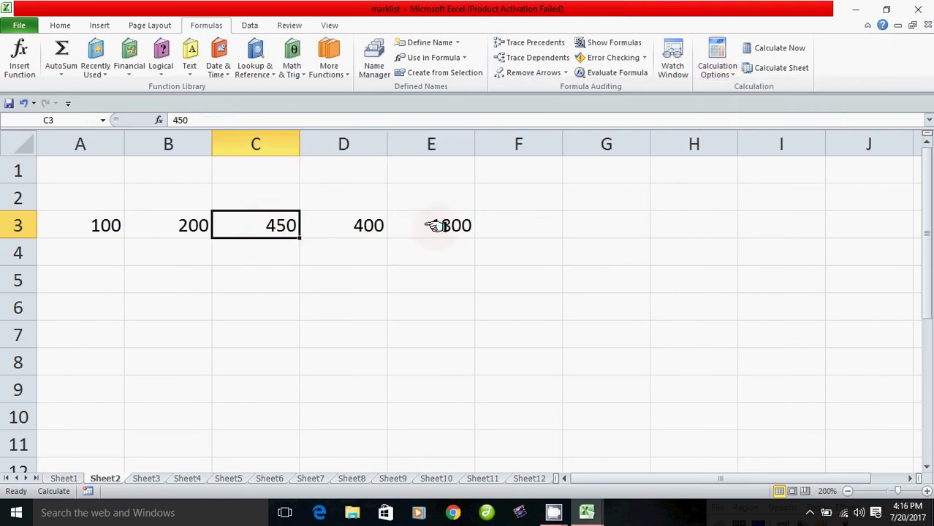
left_click(431, 225)
left_click(191, 225)
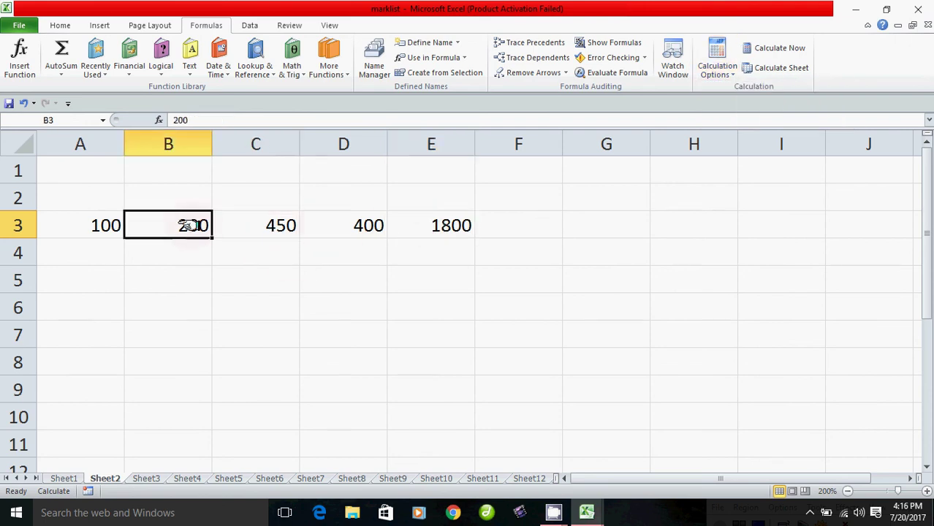
left_click(113, 225)
left_click(204, 225)
left_click(247, 225)
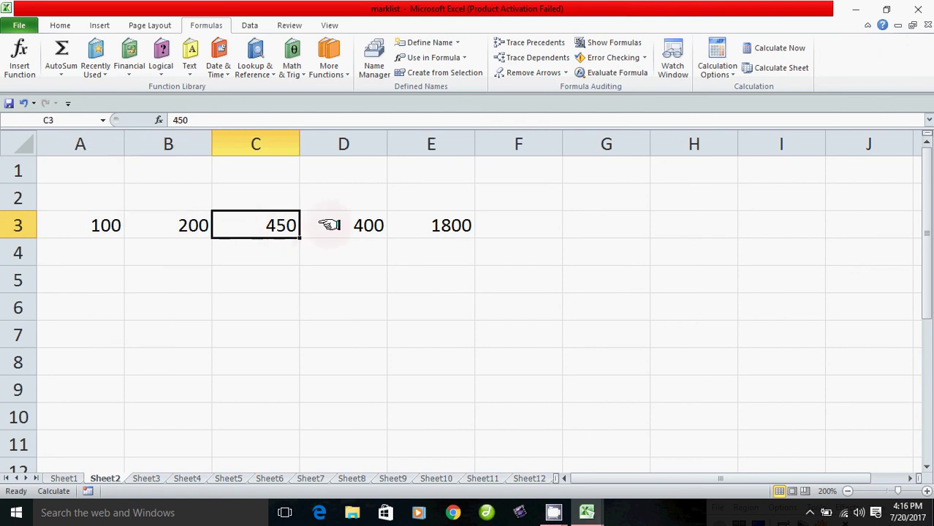
left_click(336, 223)
left_click(409, 235)
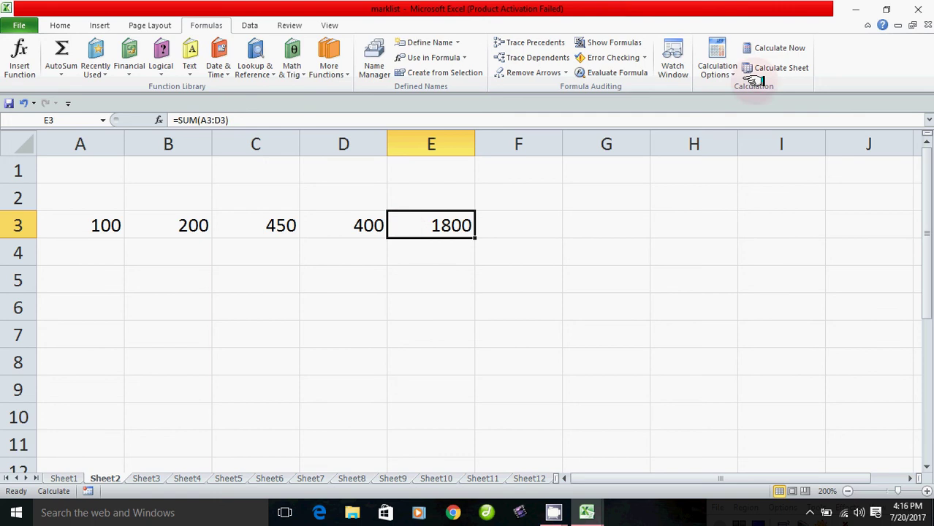
- Recalculate with Calculate Now and F9 so E3 shows 1150
left_click(717, 66)
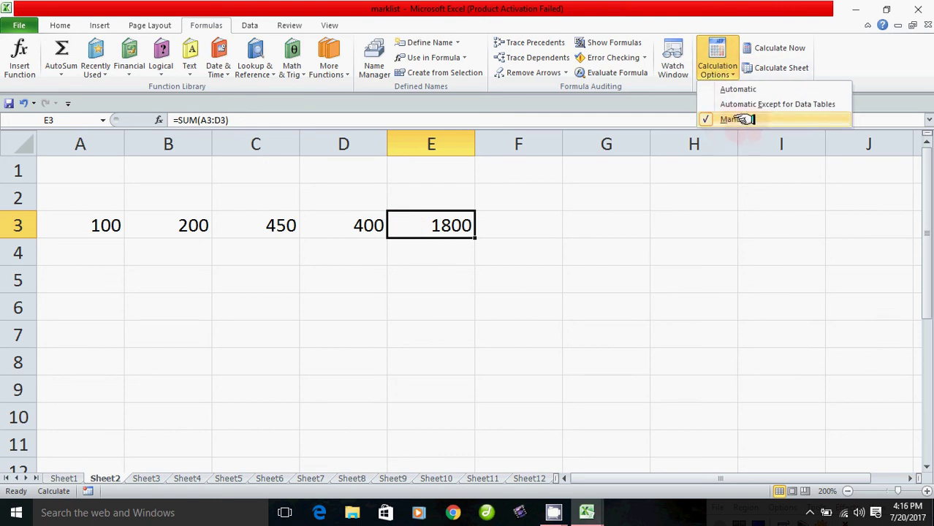
left_click(432, 225)
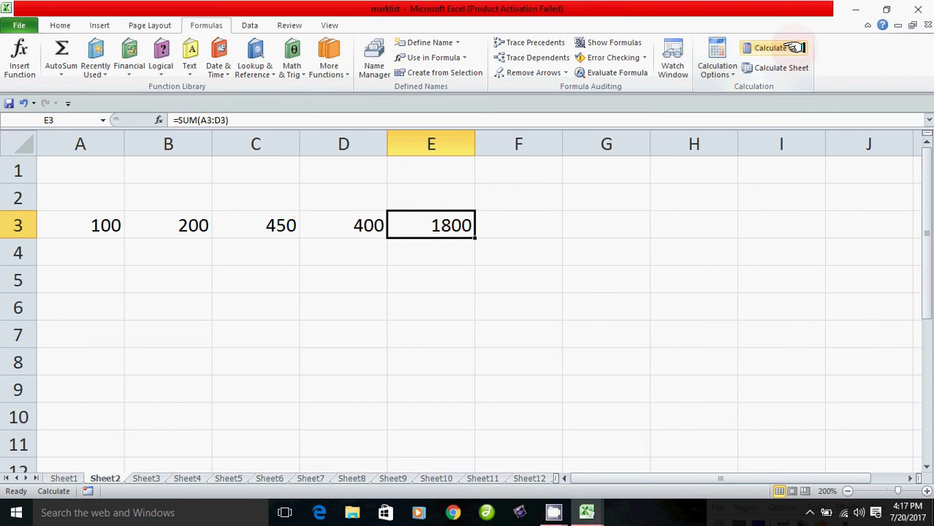
left_click(773, 68)
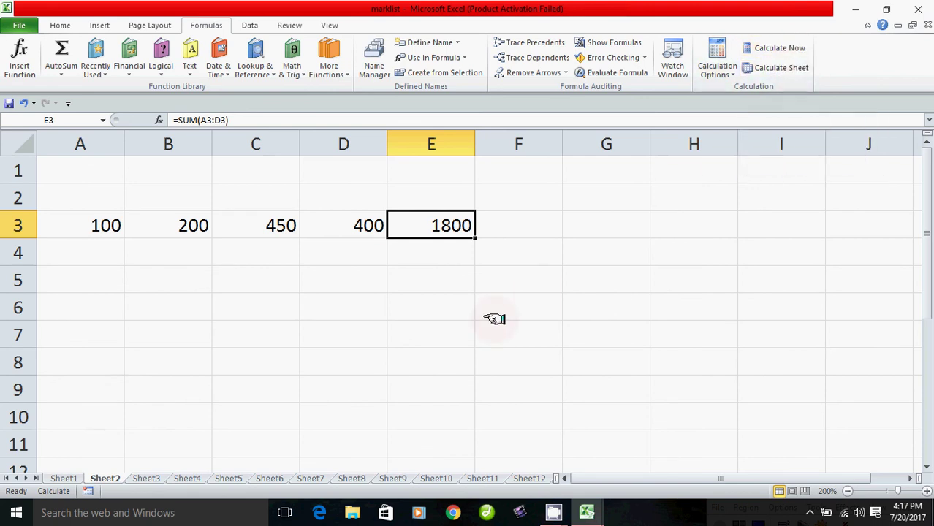
key("F9")
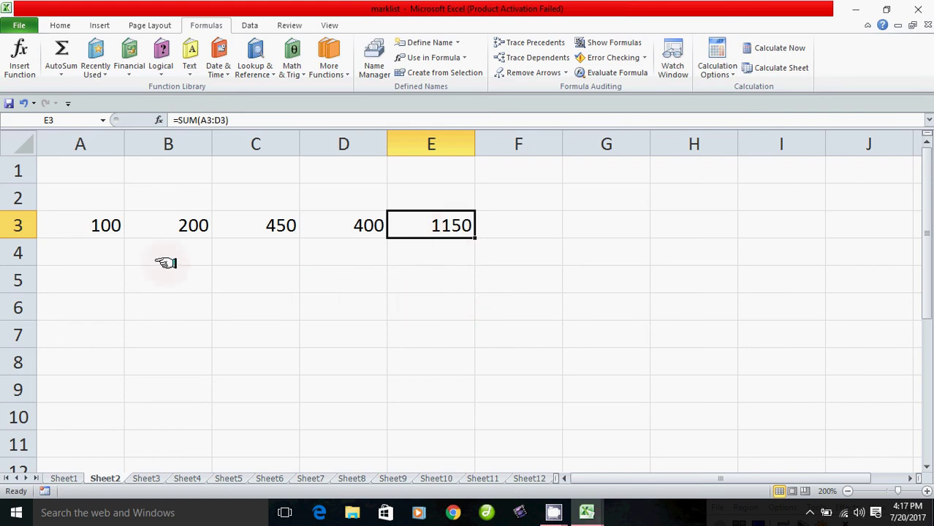
- Enter 1000 in B3 and use Calculate Now so E3 shows 1950
left_click(194, 227)
type("1")
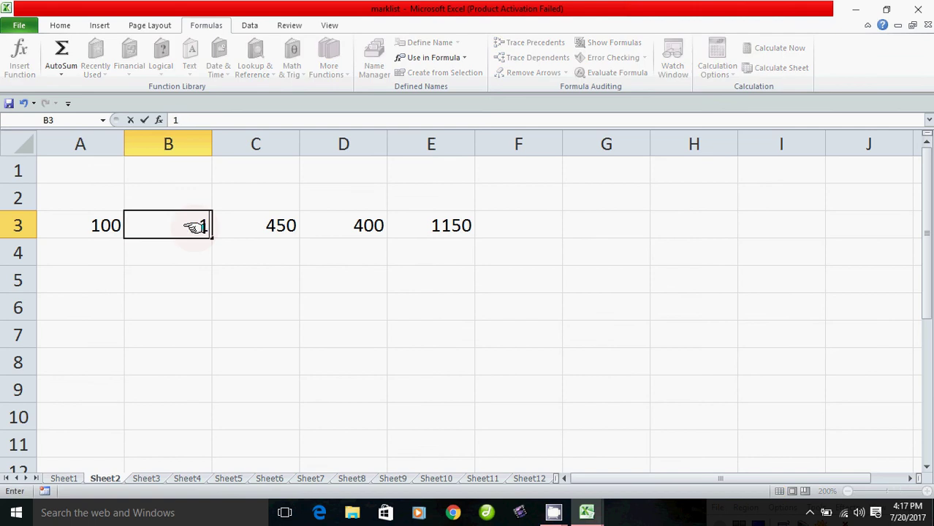
type("000")
key("Return")
left_click(449, 227)
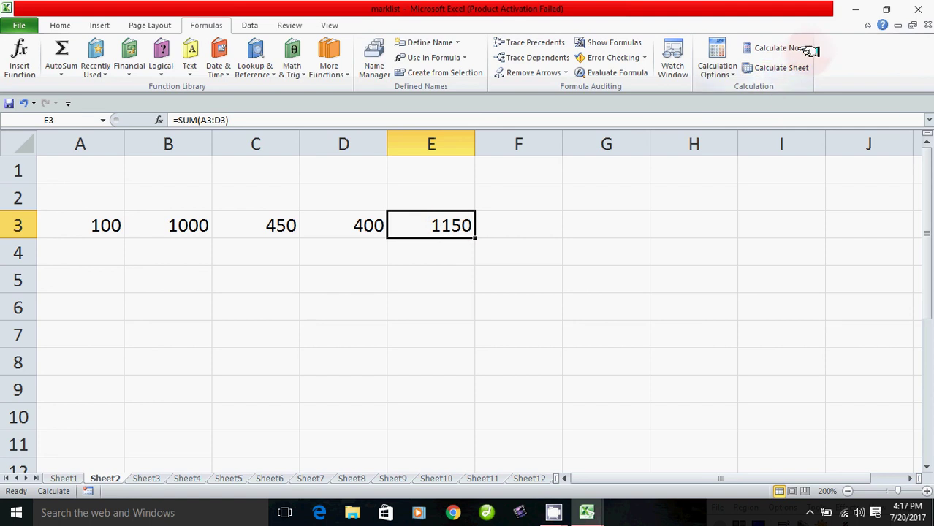
left_click(779, 49)
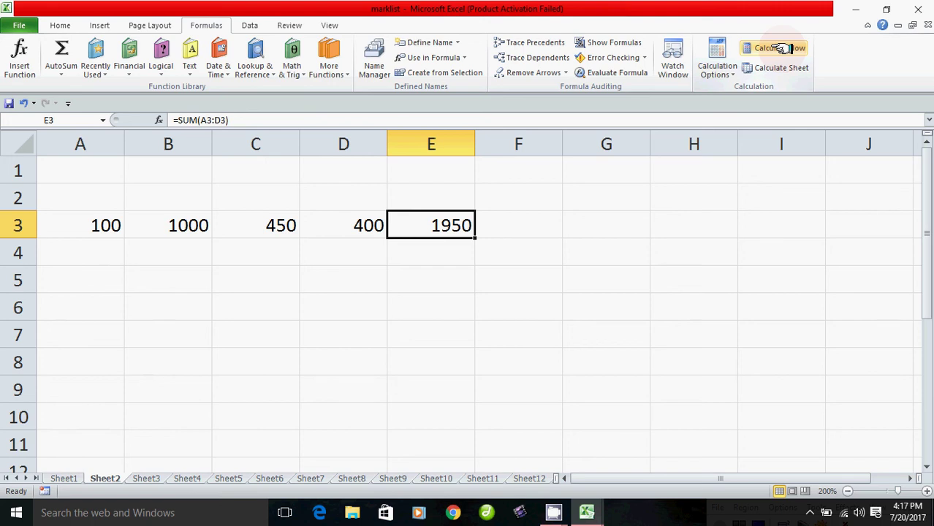
left_click(196, 222)
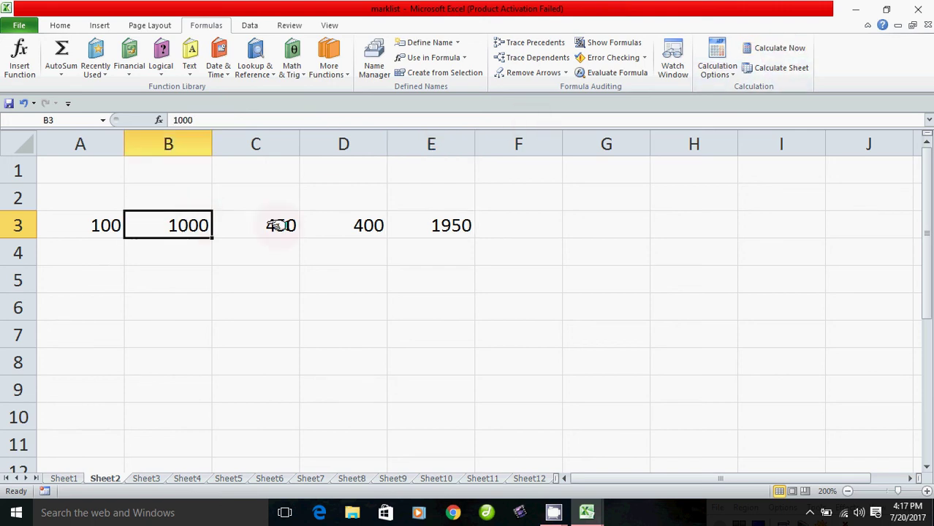
left_click(271, 226)
left_click(439, 231)
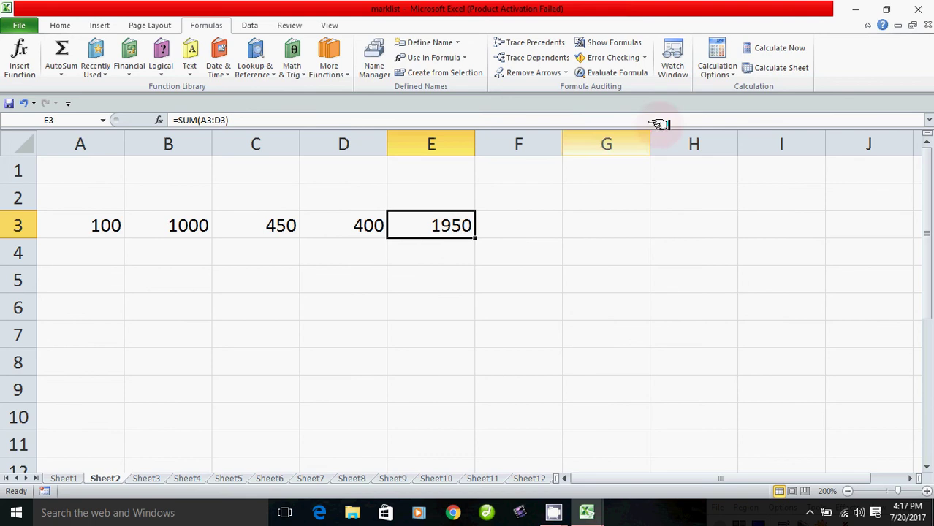
left_click(714, 68)
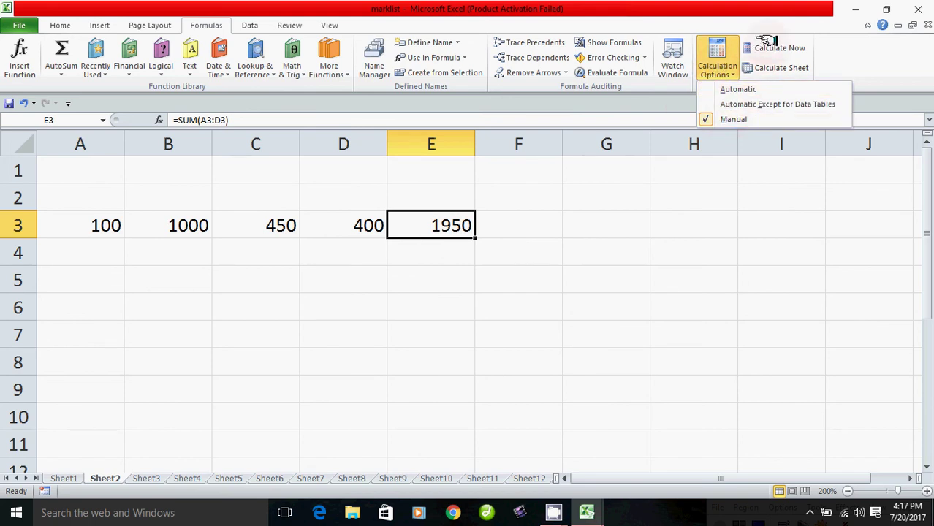
- Close the calculation menu and switch to Sheet1's student marklist
left_click(785, 50)
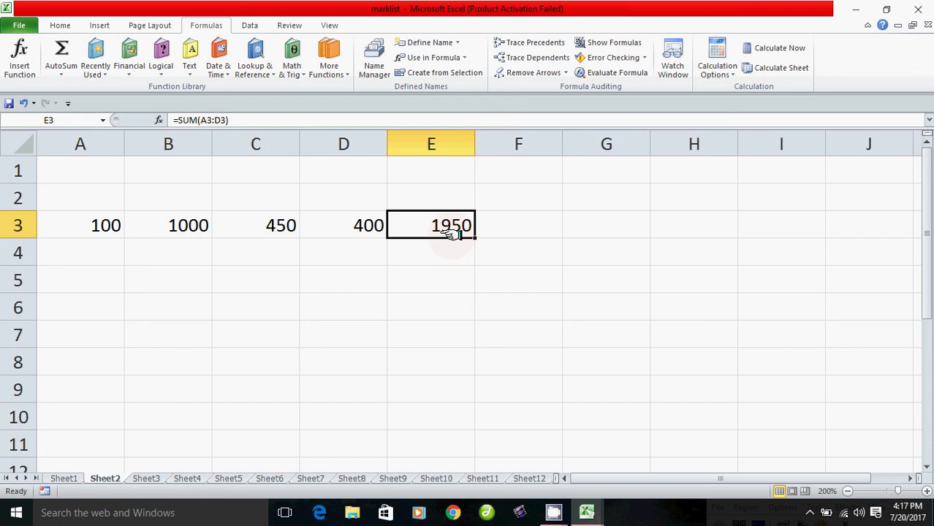
left_click(64, 478)
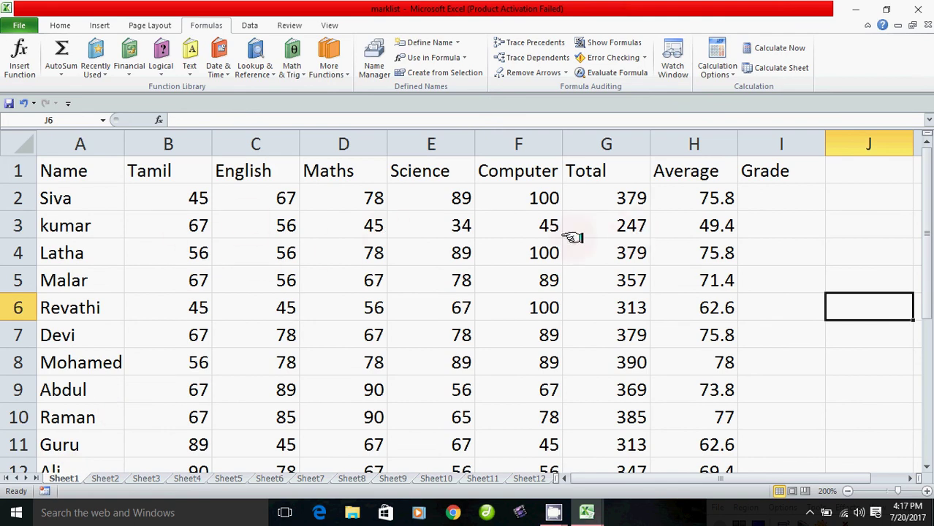
- Change F2's Computer mark to 50 and Calculate Now so G2 shows 329 and H2 65.8
left_click(544, 198)
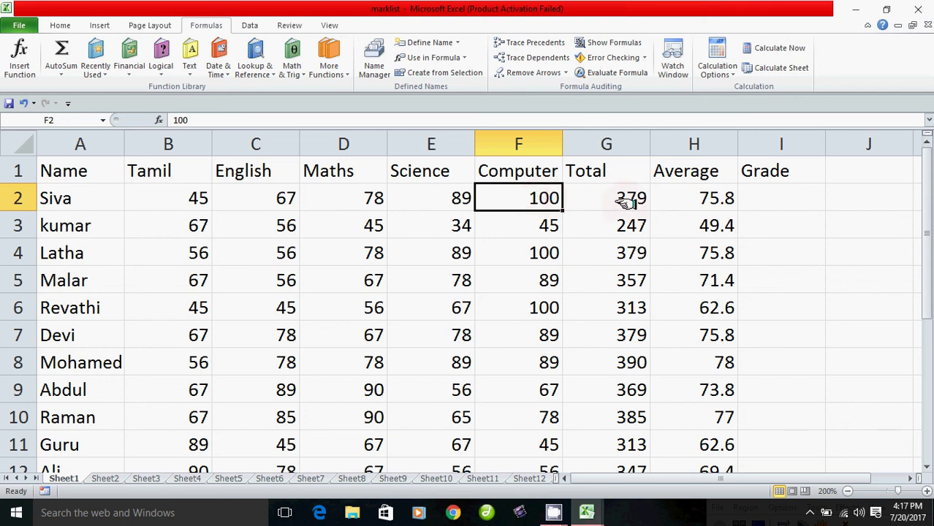
type("50")
key("Return")
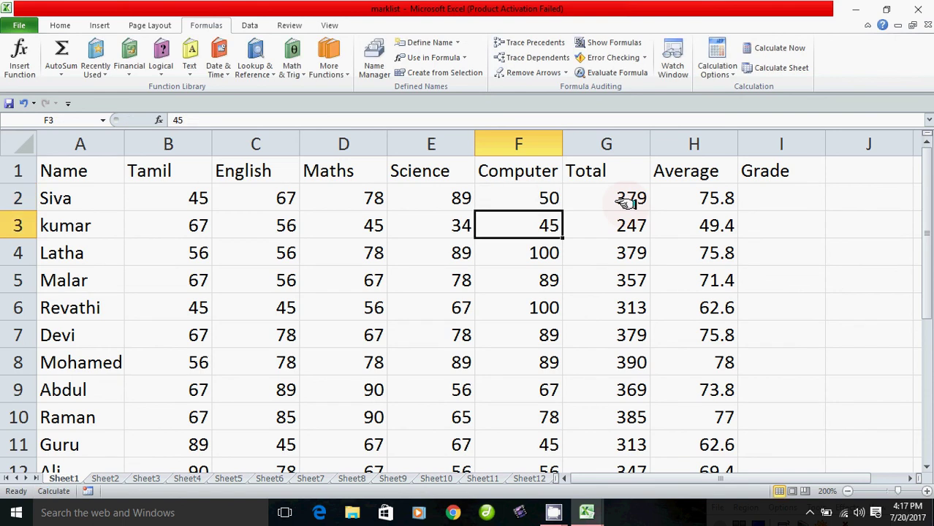
left_click(627, 202)
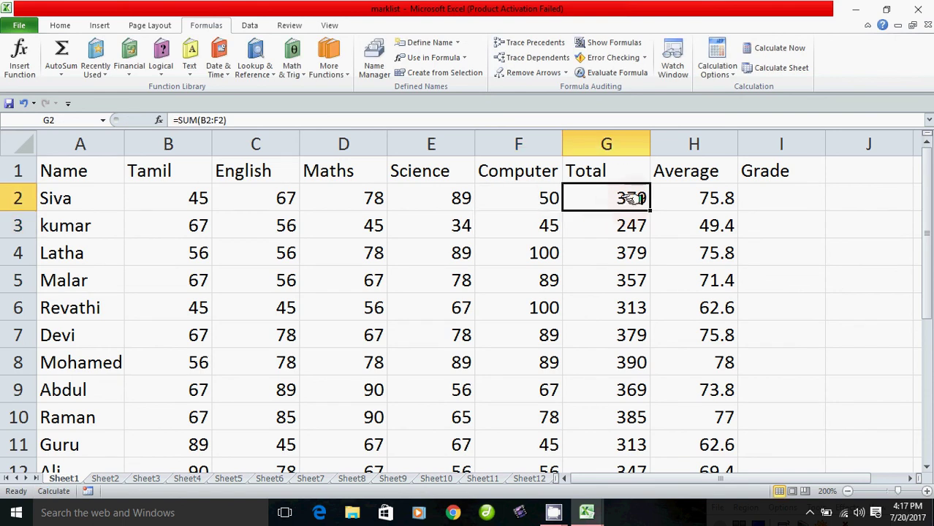
left_click(776, 48)
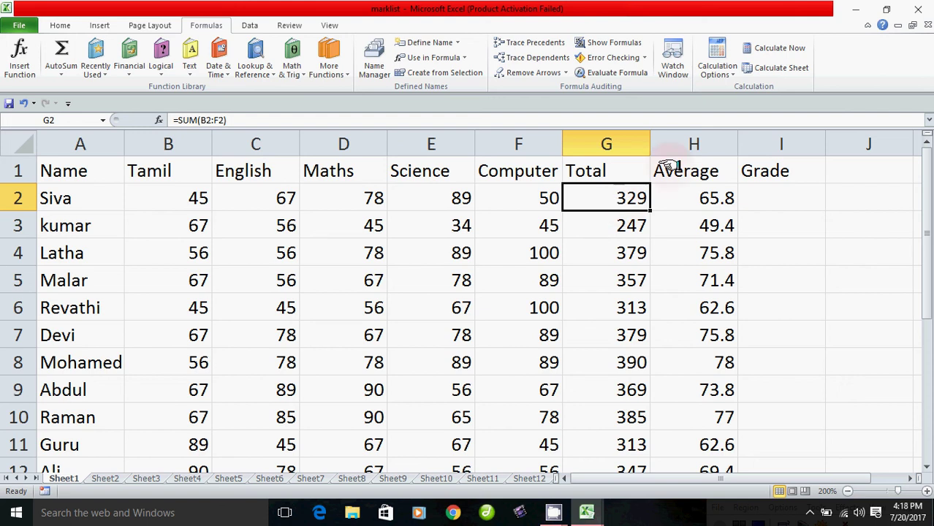
- Set Calculation Options to Automatic and reopen the menu to confirm it
left_click(729, 70)
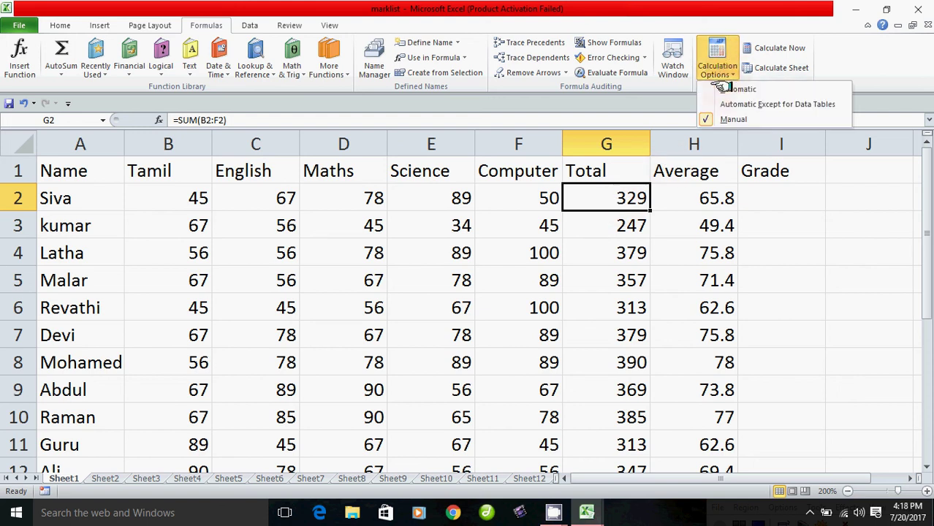
left_click(717, 90)
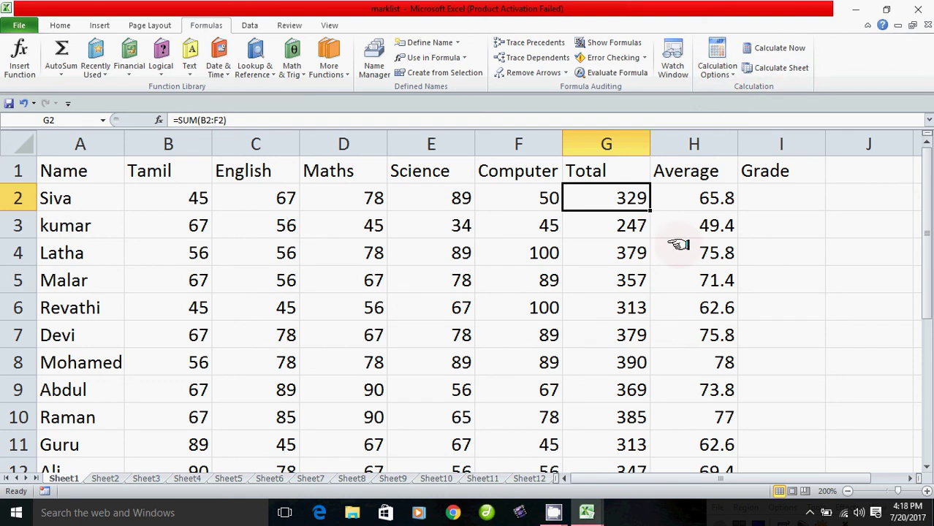
left_click(719, 67)
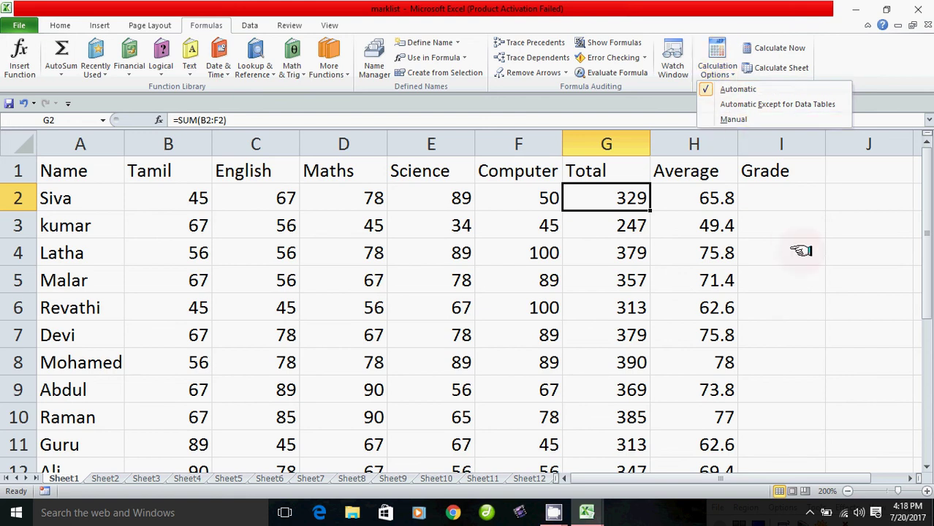
- Change F5's Computer mark from 89 to 100 and confirm the G5 total auto-updates to 368
left_click(800, 219)
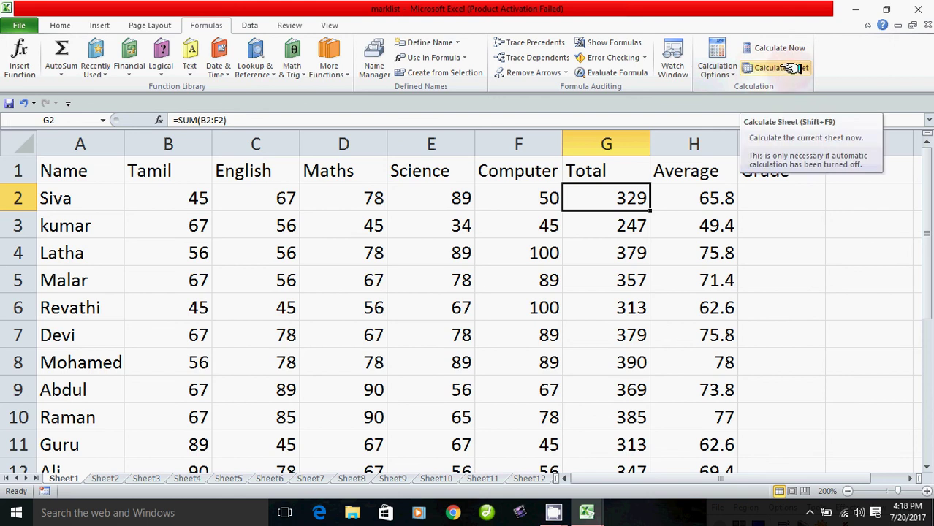
left_click(546, 280)
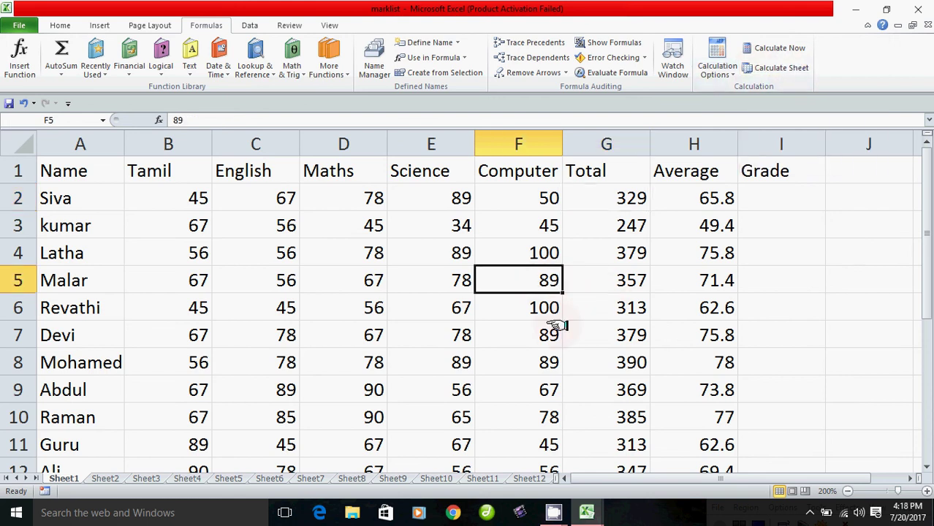
type("100")
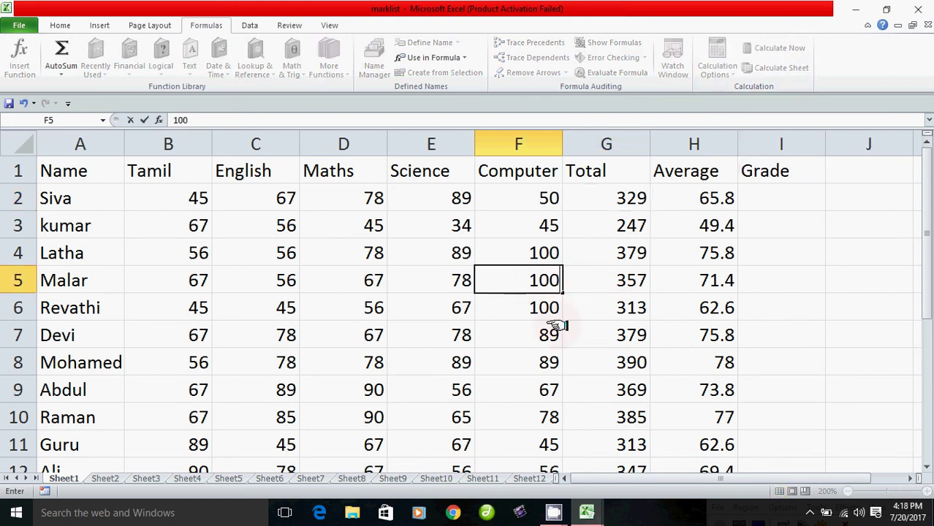
key("Return")
left_click(605, 280)
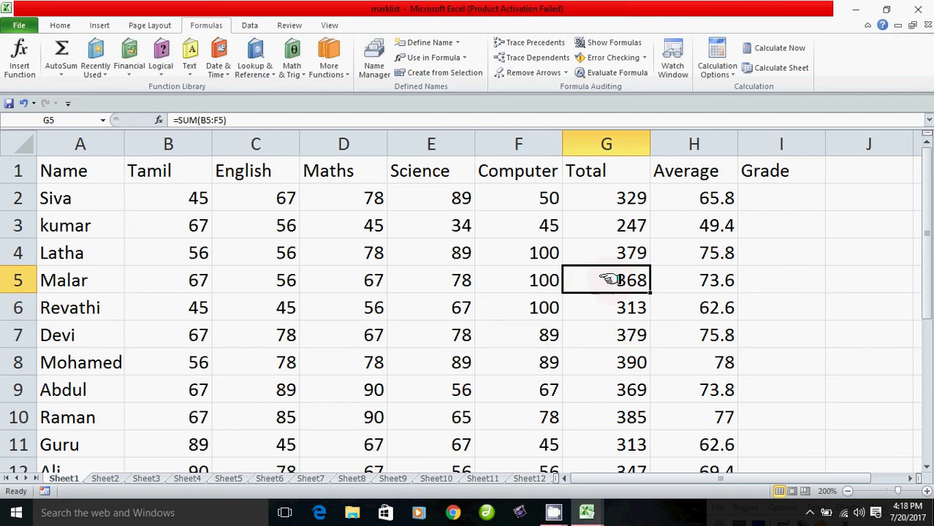
left_click(731, 76)
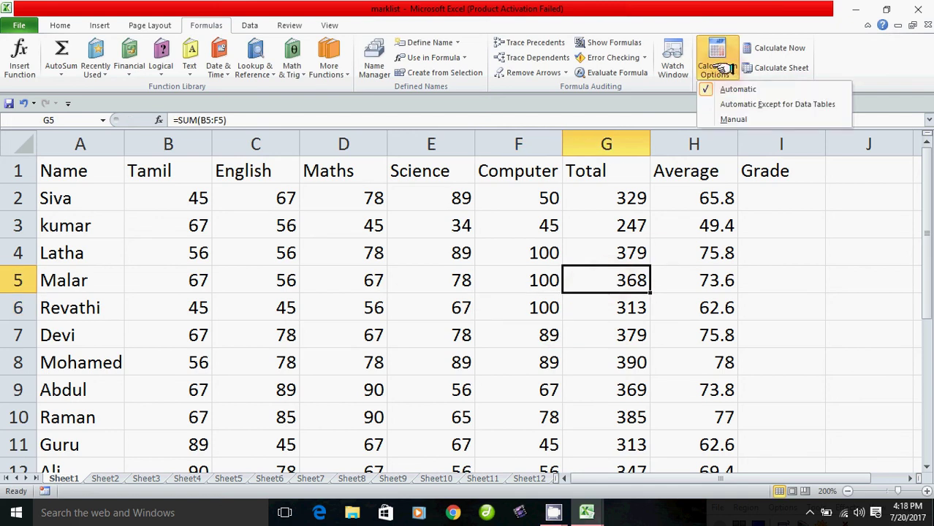
- Switch calculation to Manual and enter 50 in F5, leaving the G5 total unchanged
left_click(723, 119)
left_click(541, 283)
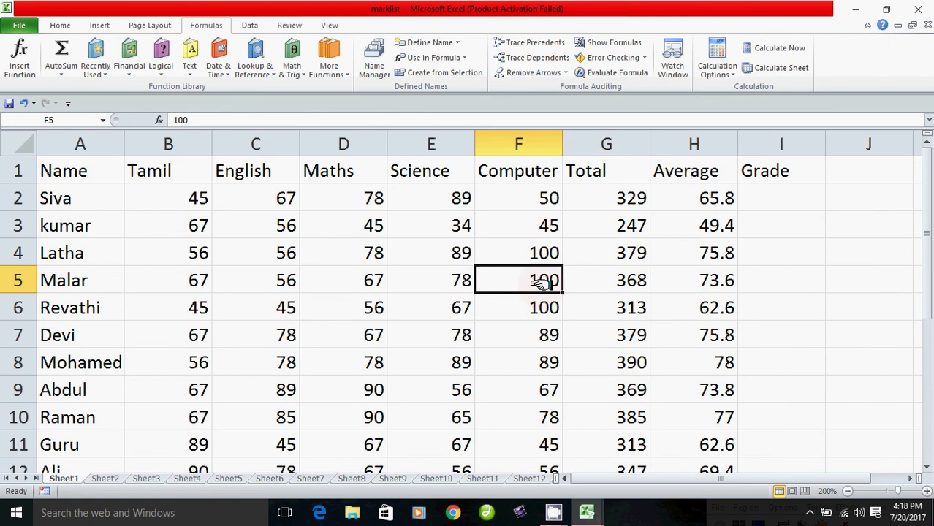
type("50")
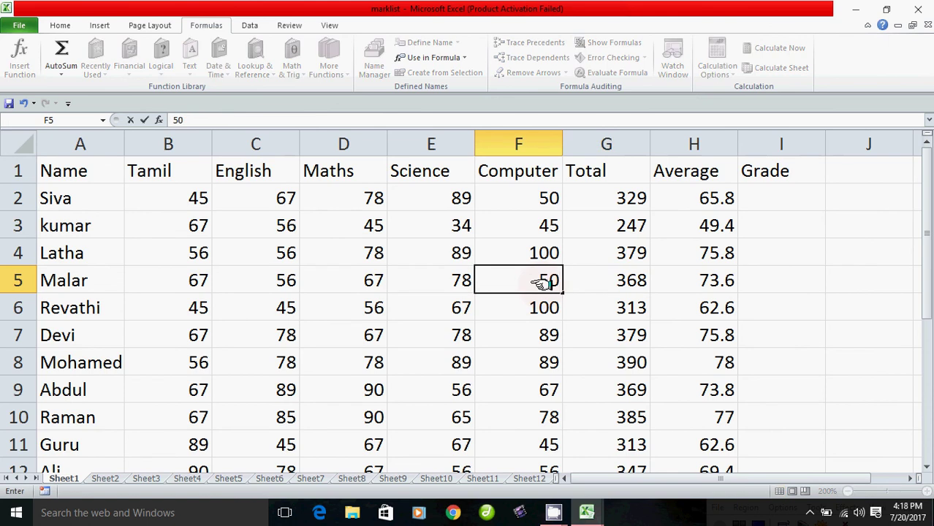
key("Return")
left_click(630, 282)
- Run Calculate Sheet so G5 recalculates to 318 and H5 to 63.6
left_click(550, 280)
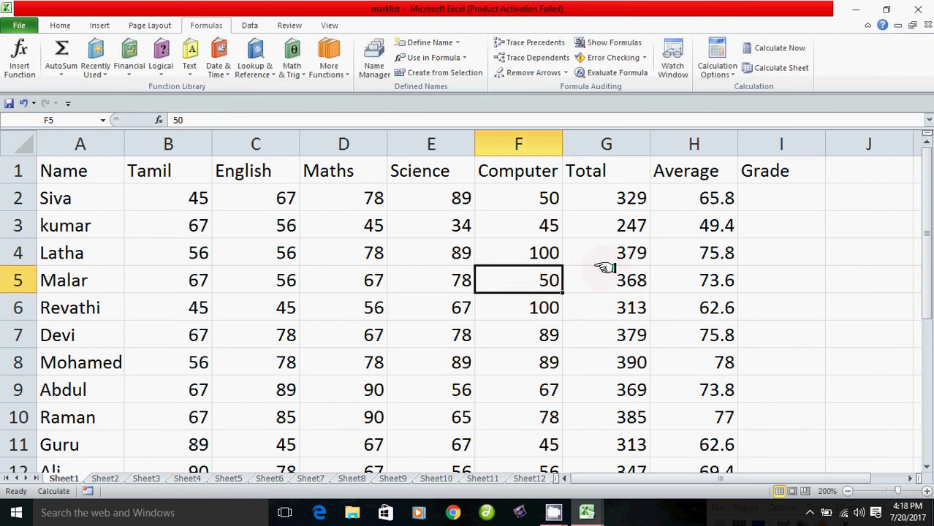
left_click(774, 65)
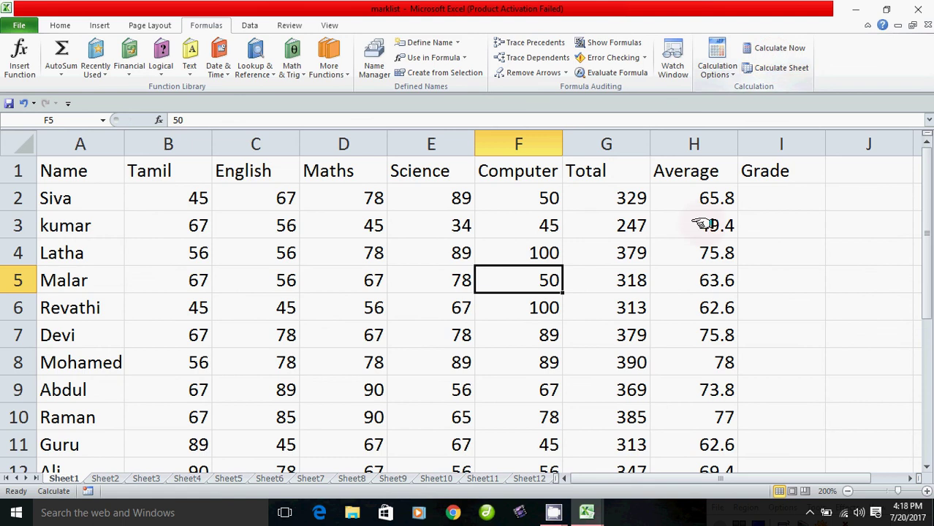
left_click(634, 286)
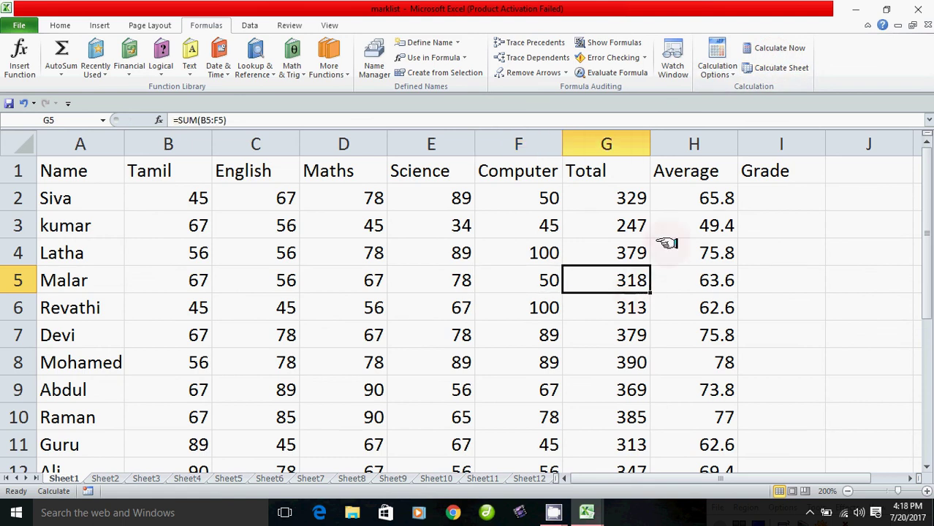